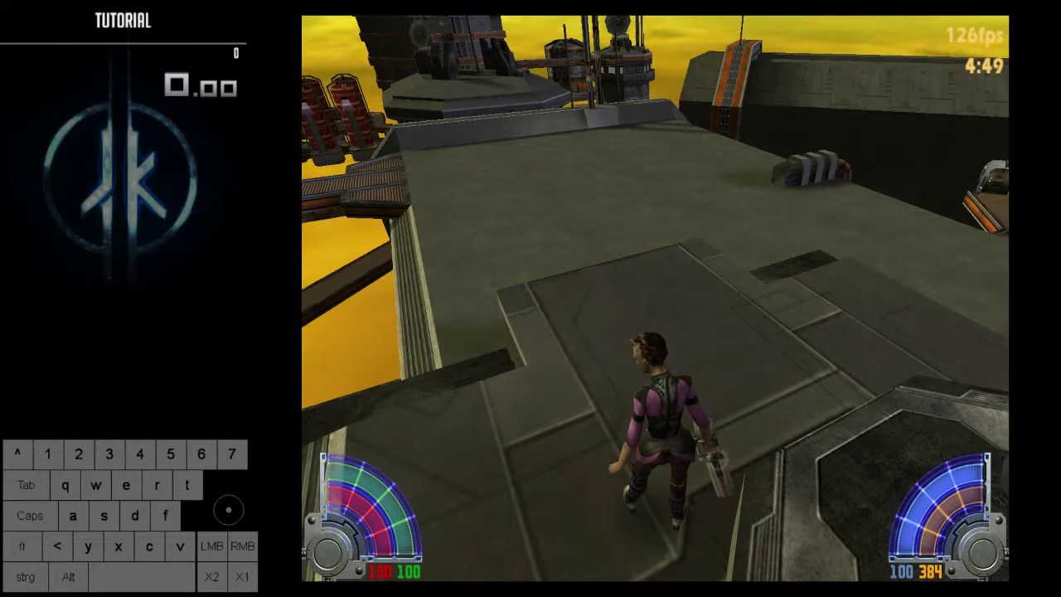
key("alt+Tab")
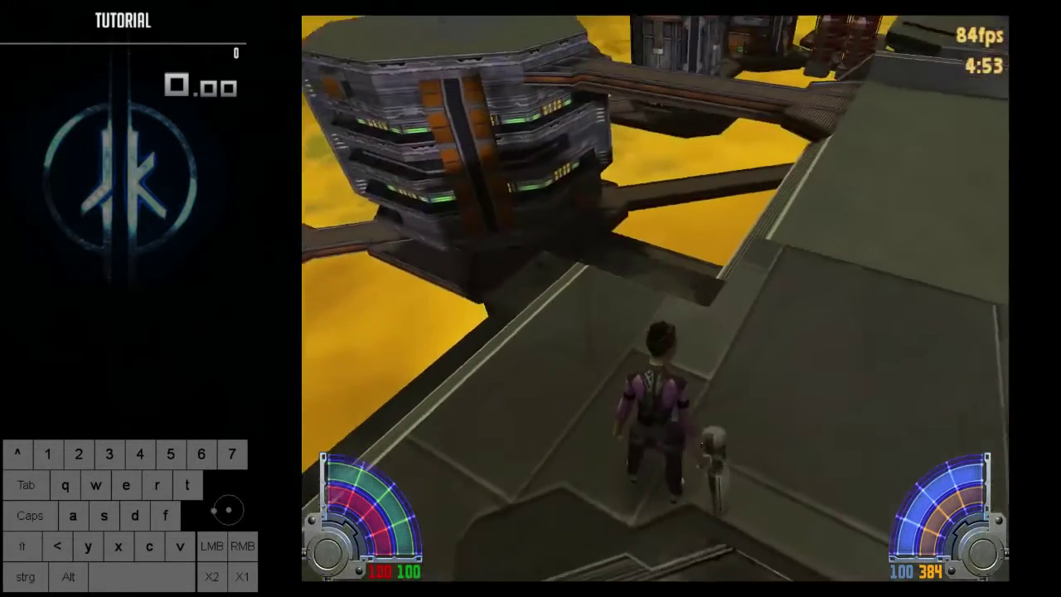
key("alt")
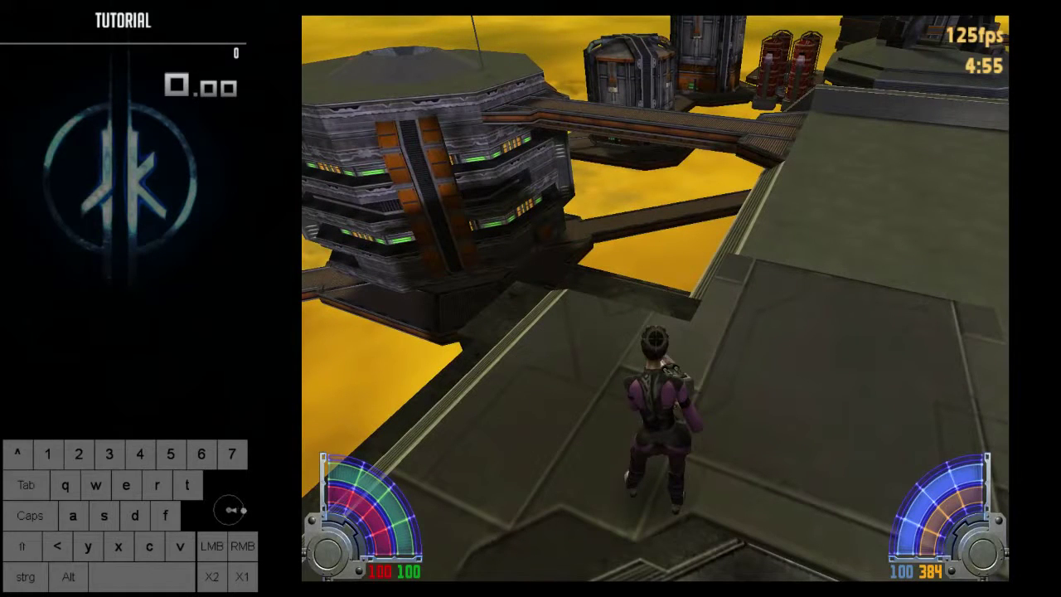
left_click(654, 338)
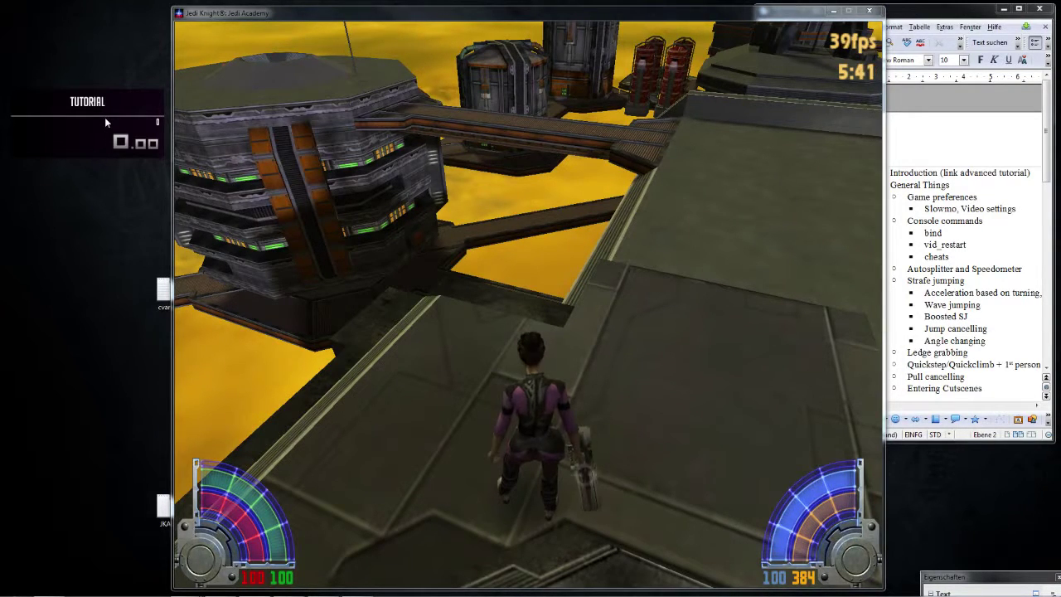
right_click(106, 119)
left_click(93, 111)
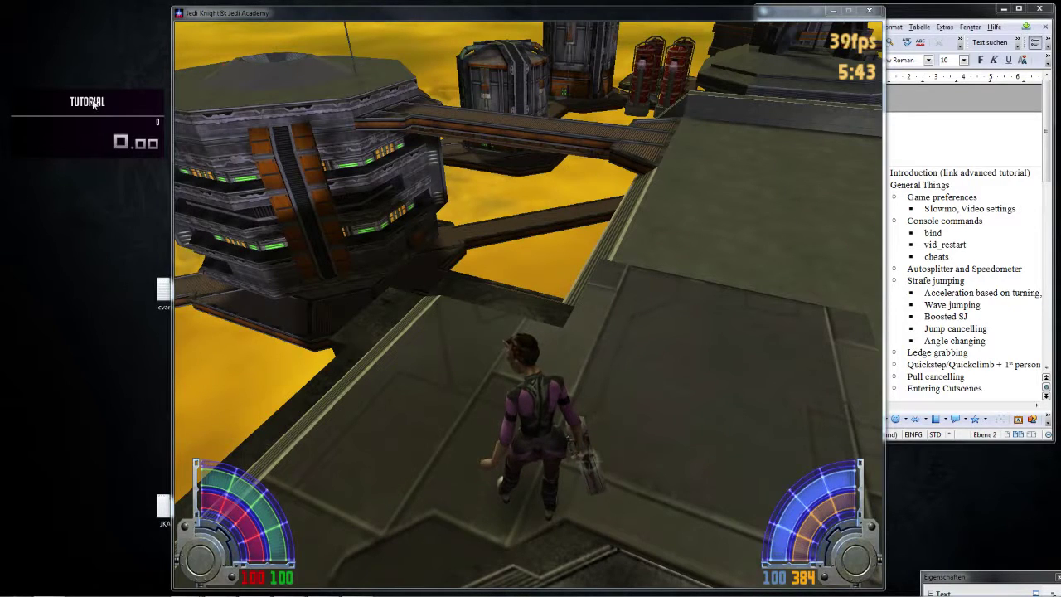
right_click(91, 101)
left_click(73, 103)
right_click(70, 102)
left_click(61, 104)
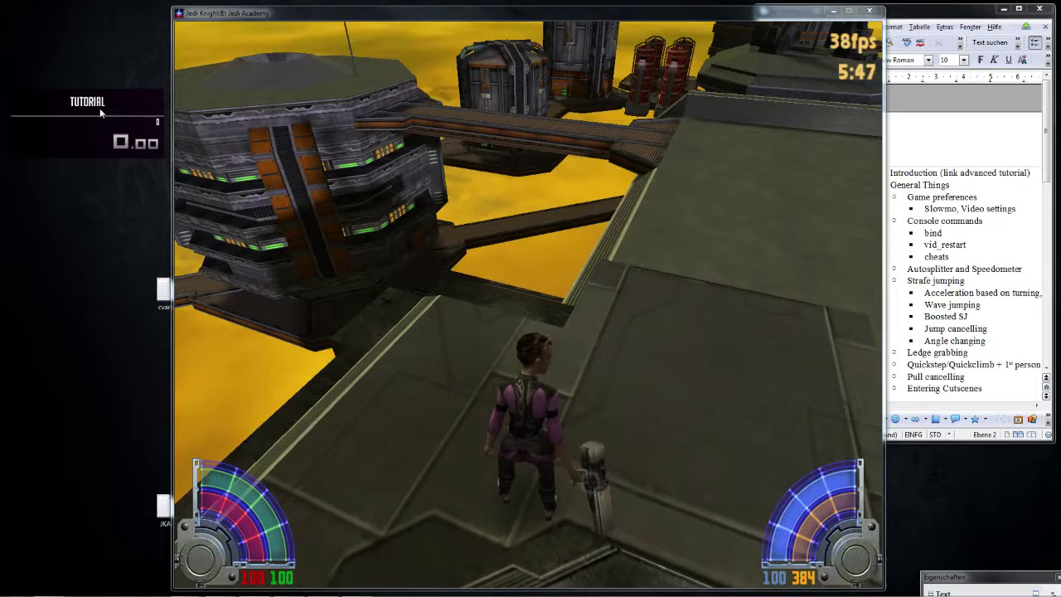
- Open the timer's splits editor and move its window away from the screen corner
right_click(100, 108)
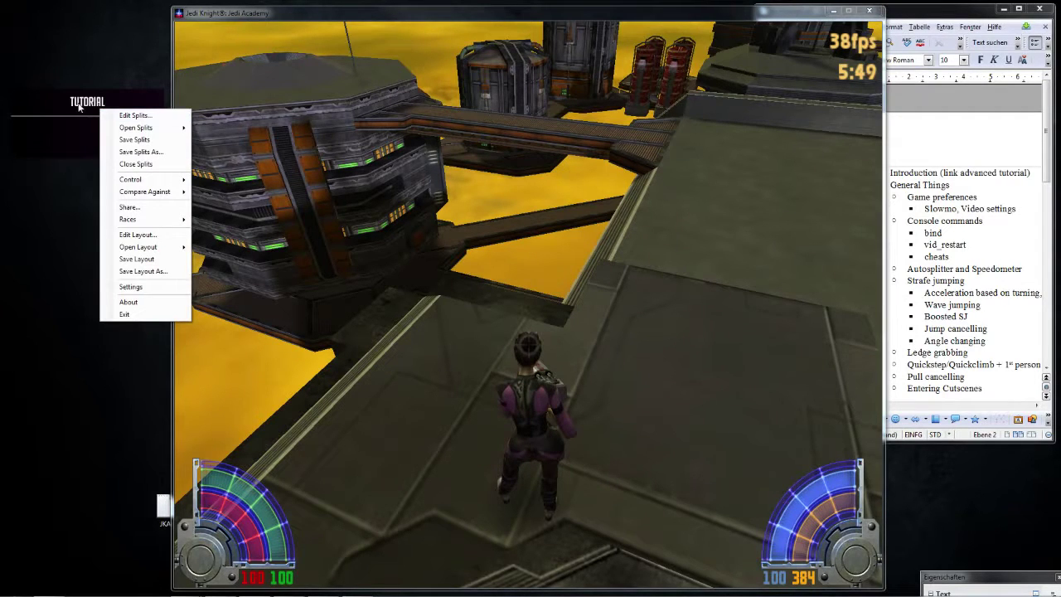
left_click(138, 116)
left_click_drag(213, 44, 271, 116)
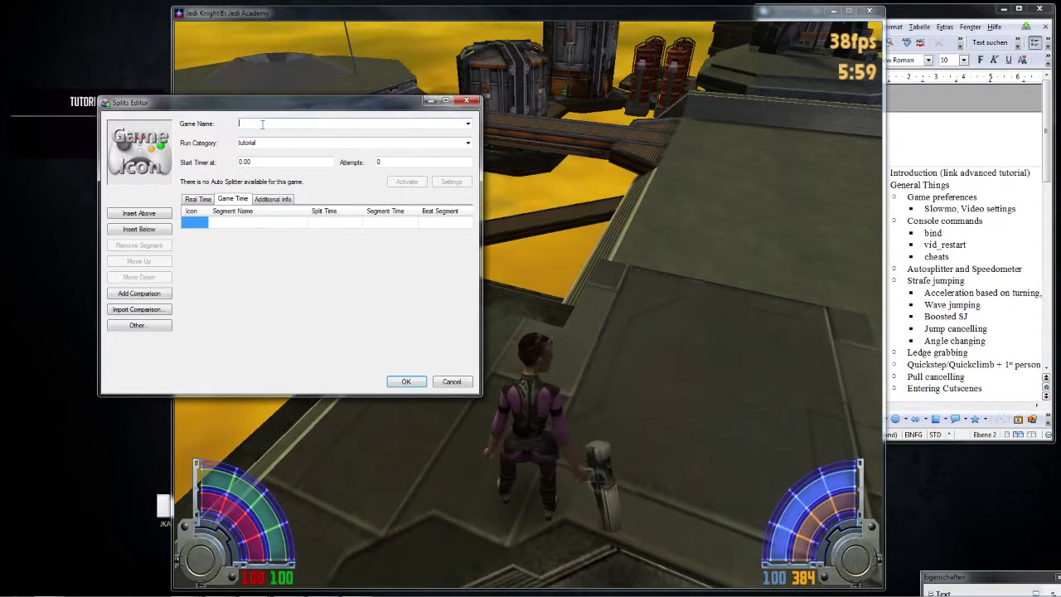
type("St")
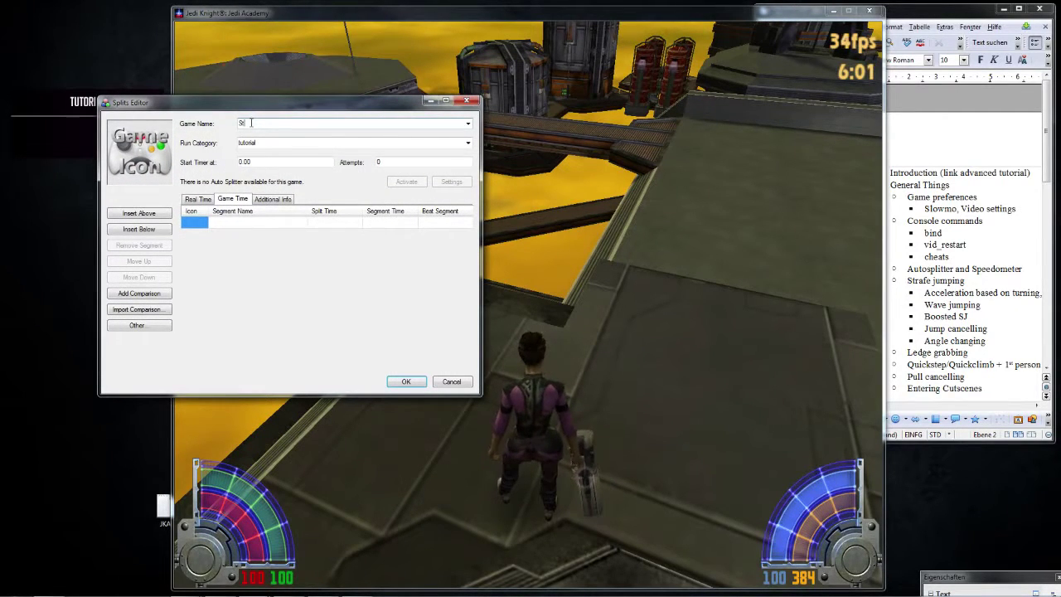
type("ar wars: jedi")
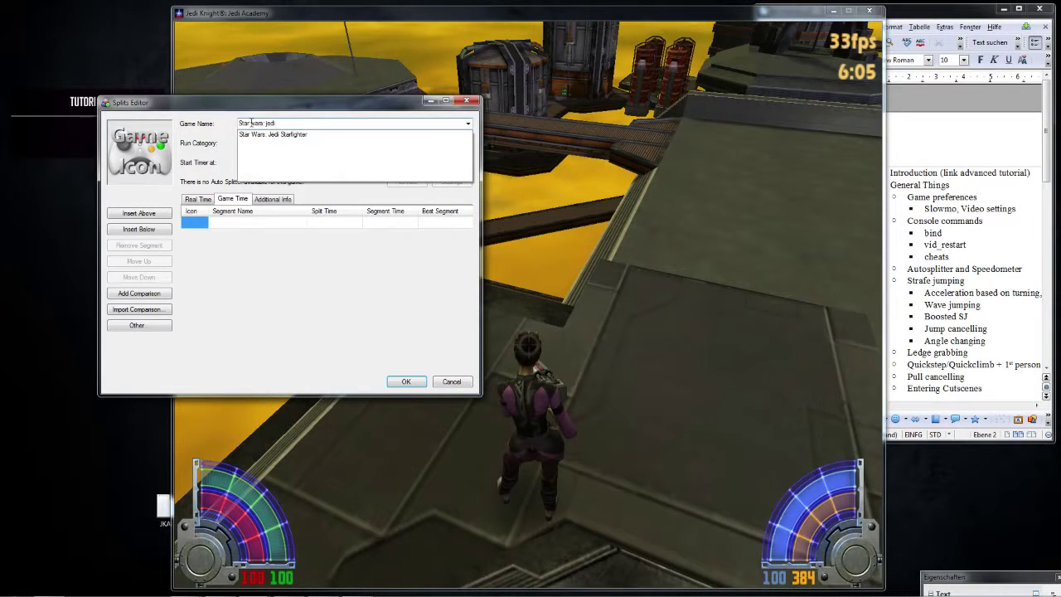
type(" knight")
key("BackSpace")
key("BackSpace")
key("BackSpace")
key("BackSpace")
key("BackSpace")
key("BackSpace")
key("BackSpace")
key("BackSpace")
key("BackSpace")
key("BackSpace")
key("BackSpace")
key("BackSpace")
key("BackSpace")
key("BackSpace")
key("BackSpace")
key("BackSpace")
key("BackSpace")
key("BackSpace")
key("BackSpace")
key("BackSpace")
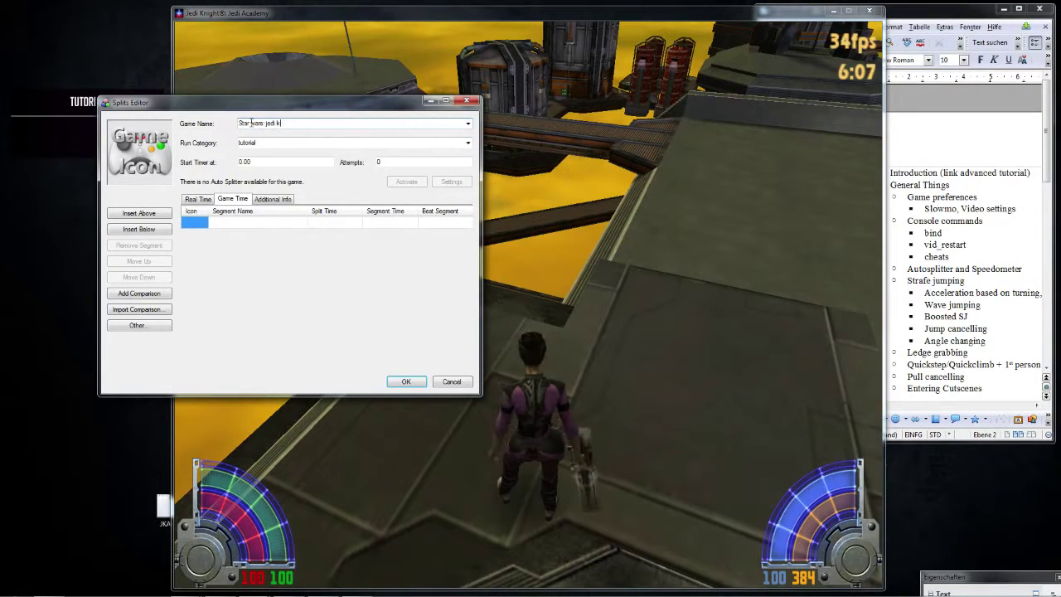
- Set the game name to Star Wars Jedi Knight: Jedi Academy and activate its auto splitter
type("jedi knight")
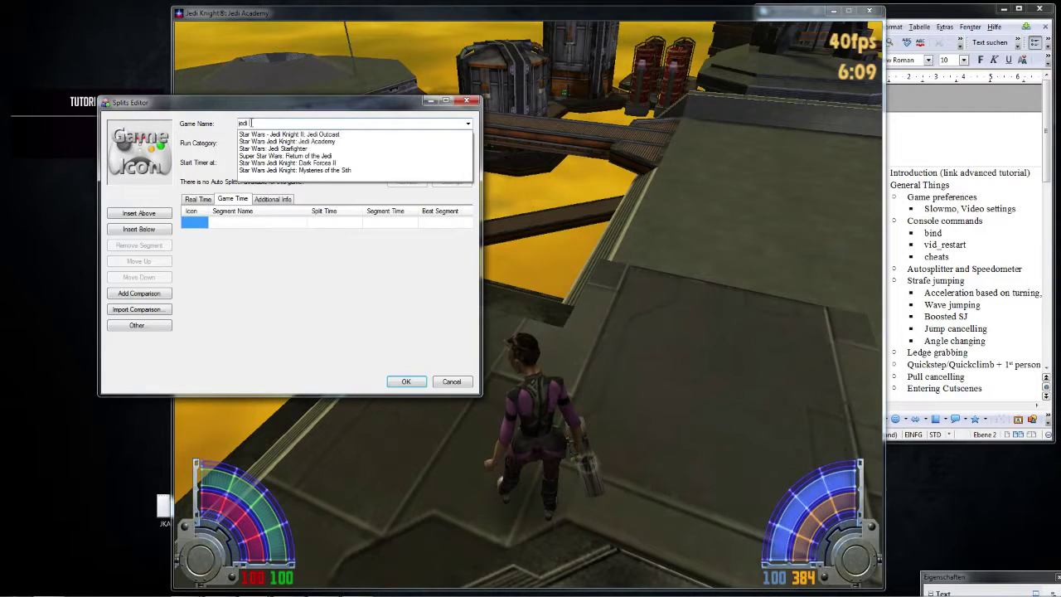
left_click(304, 141)
left_click(348, 121)
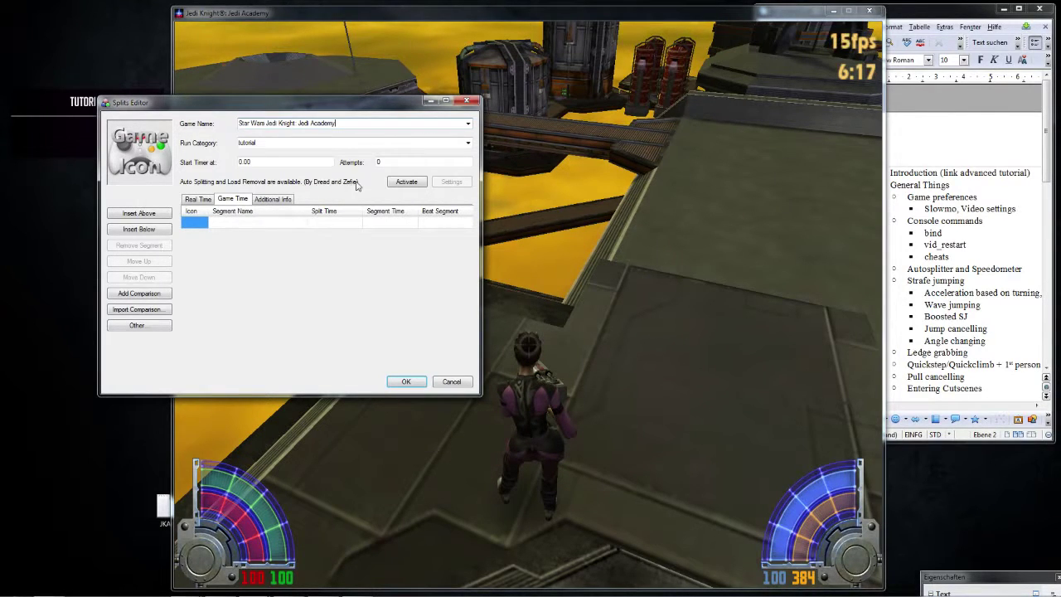
left_click(396, 184)
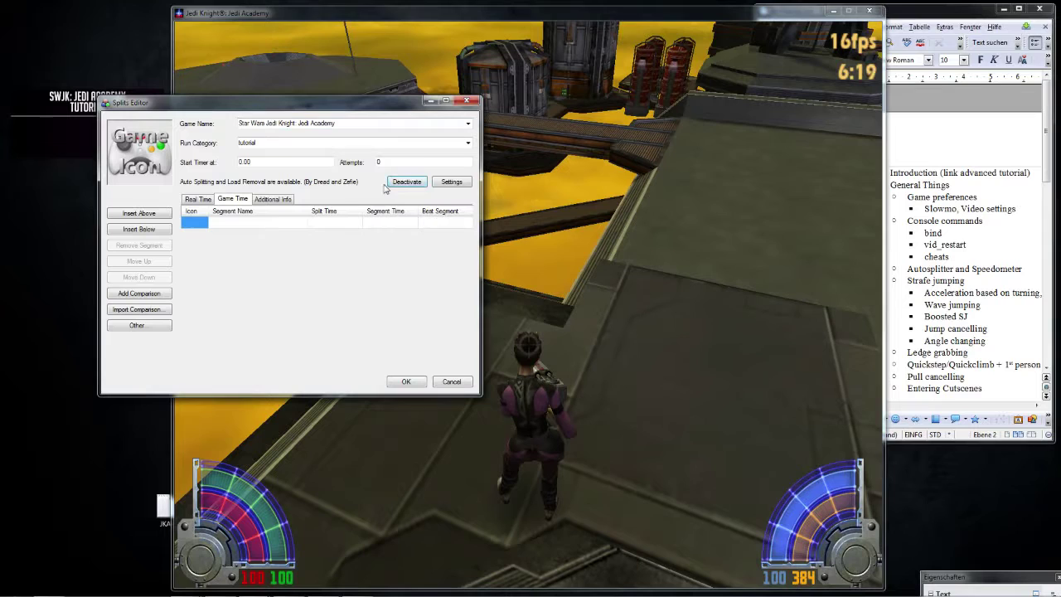
- Disable the automatic Start option in the auto splitter's settings
left_click(452, 182)
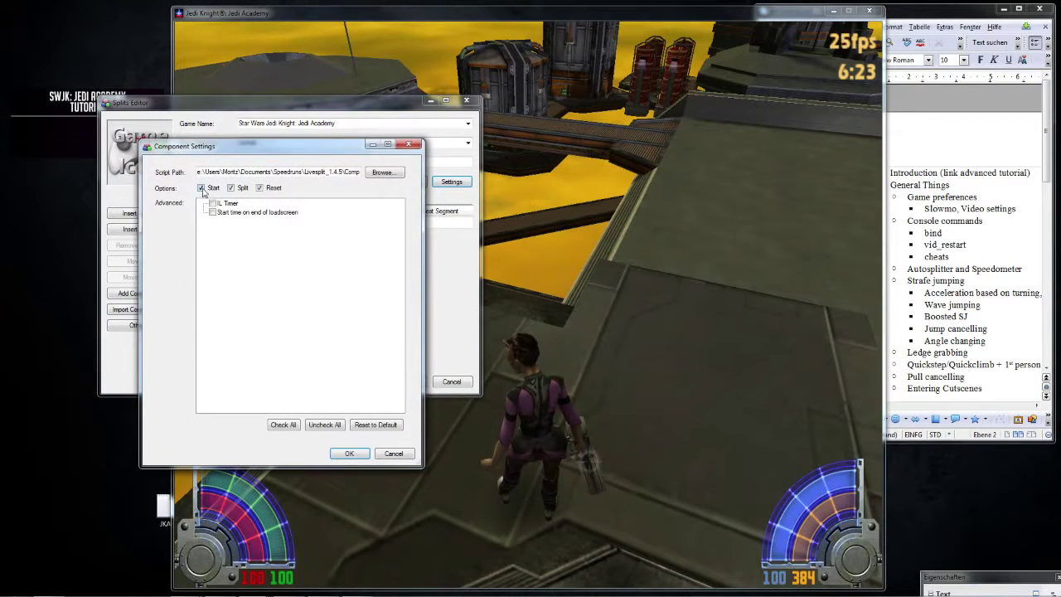
left_click(201, 189)
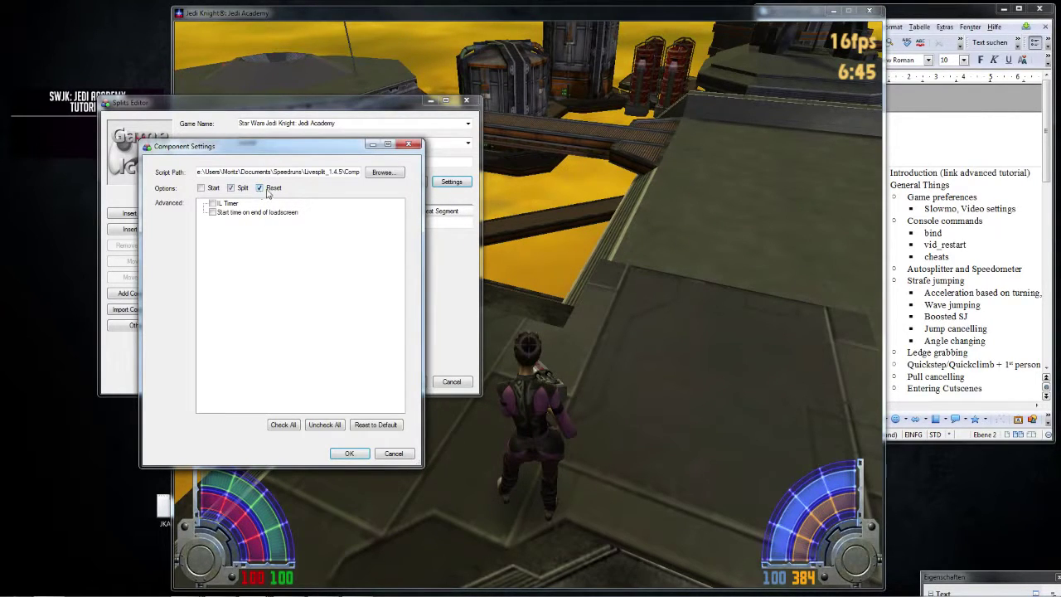
left_click(349, 452)
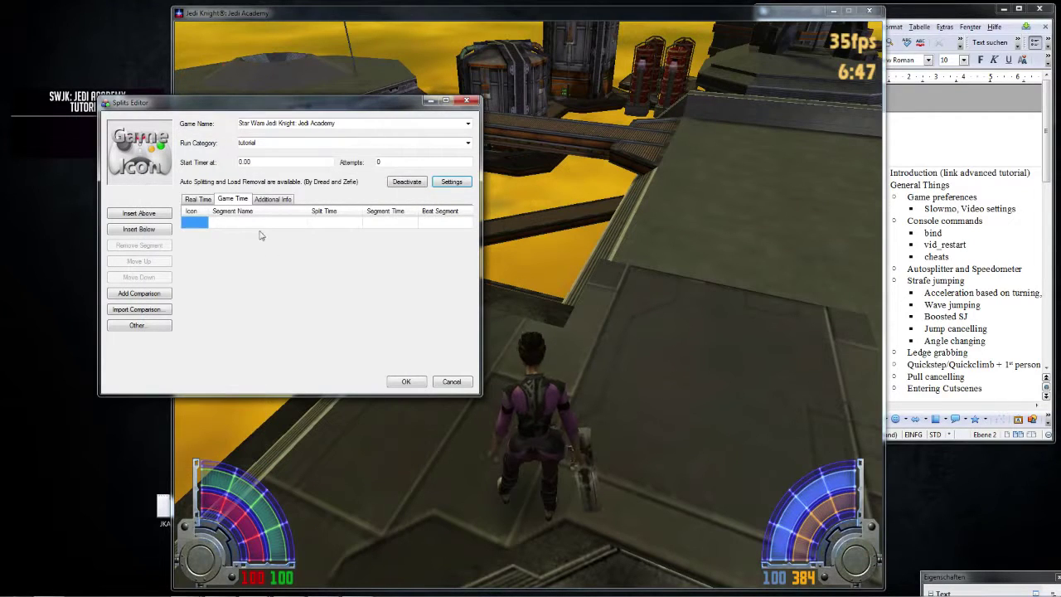
- Compare the Real Time and Game Time segment tables, then accept the splits changes
left_click(208, 200)
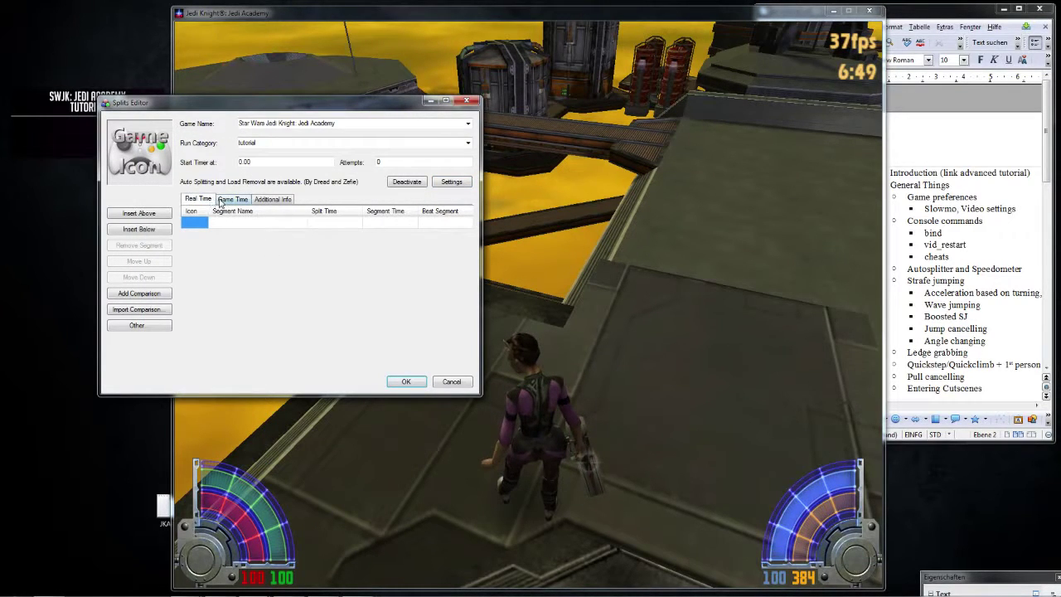
left_click(228, 201)
left_click(208, 201)
left_click(229, 202)
left_click(206, 202)
left_click(231, 203)
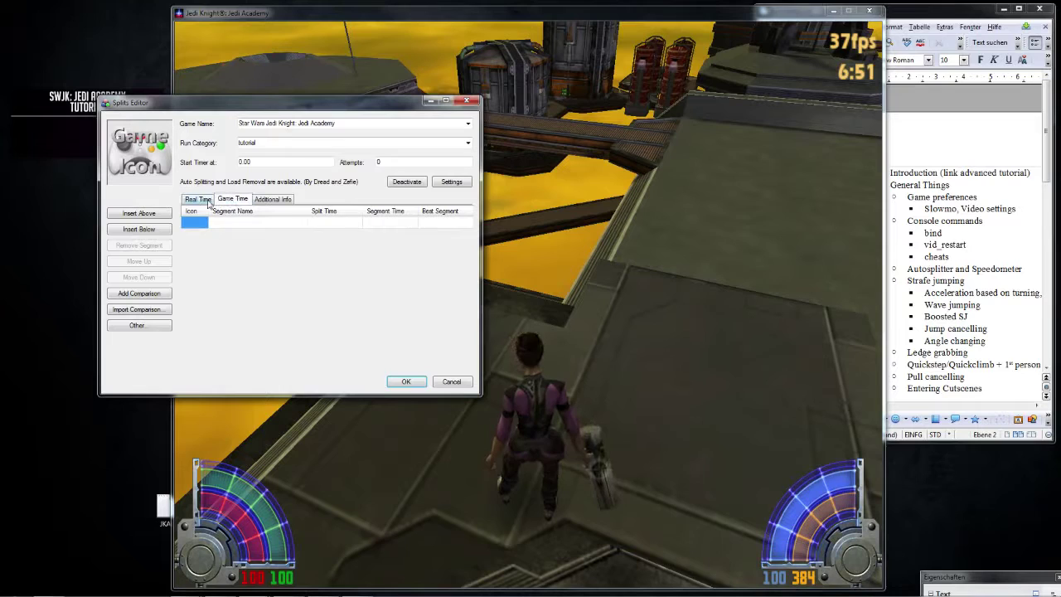
left_click(401, 380)
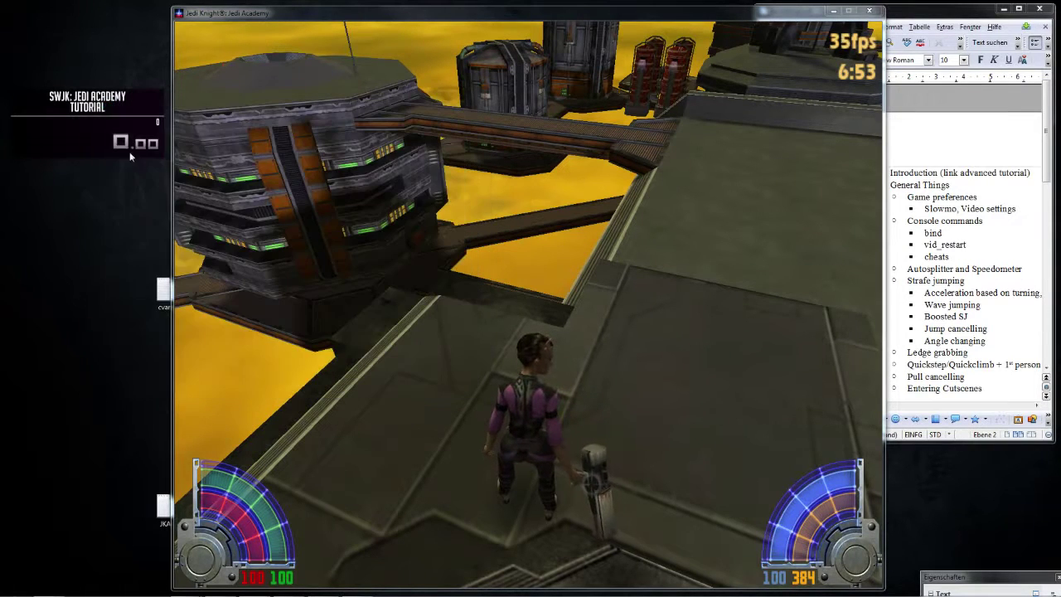
- Reopen the splits editor and name the first segment "fuck alora"
right_click(105, 122)
left_click(122, 133)
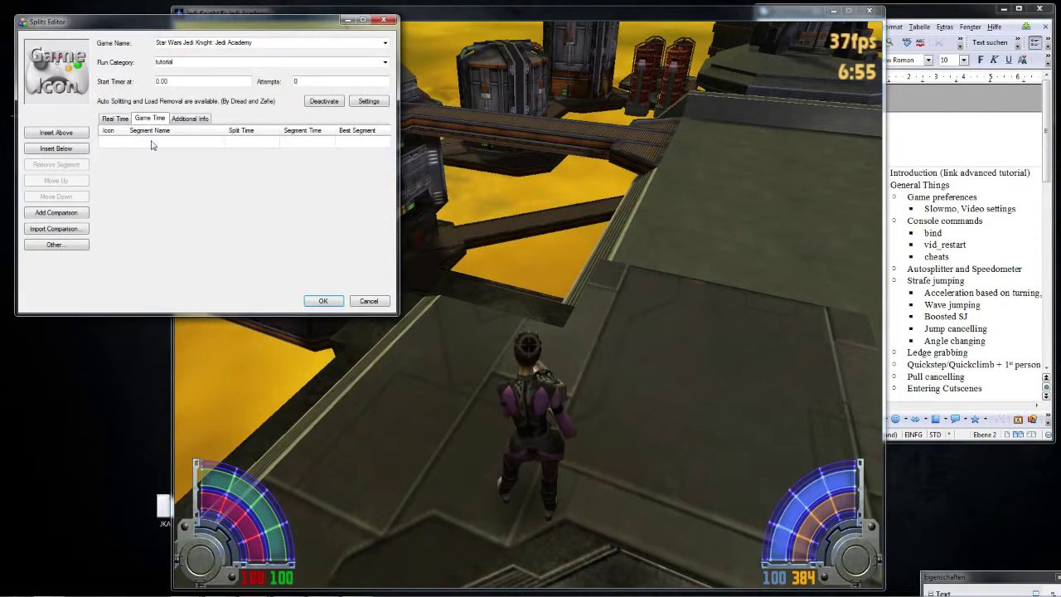
left_click(158, 144)
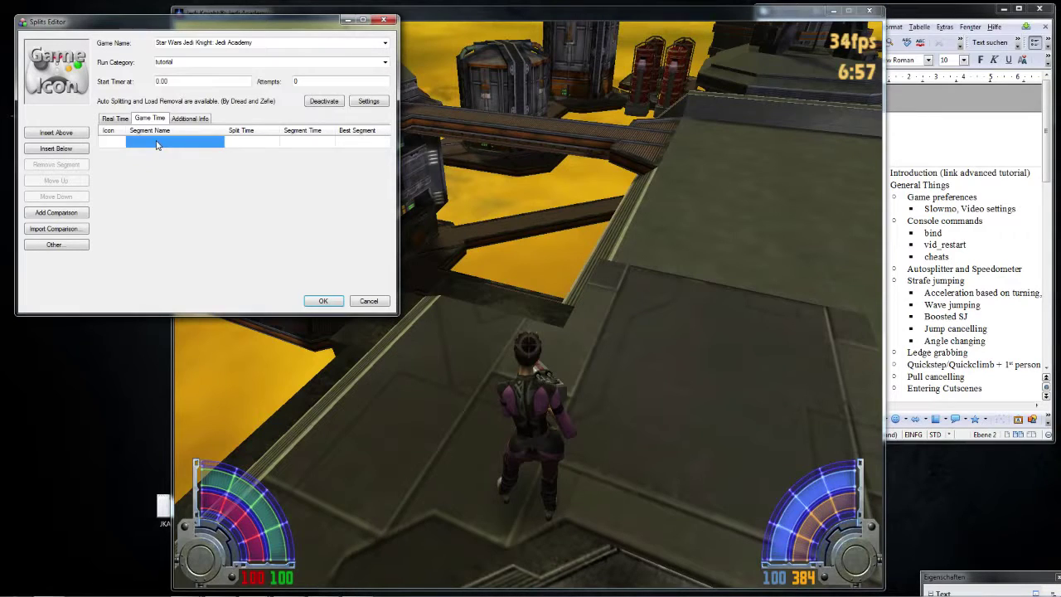
type("fuck alora")
key("Return")
- Insert a segment named "fuck rosh" above the existing one
left_click(72, 134)
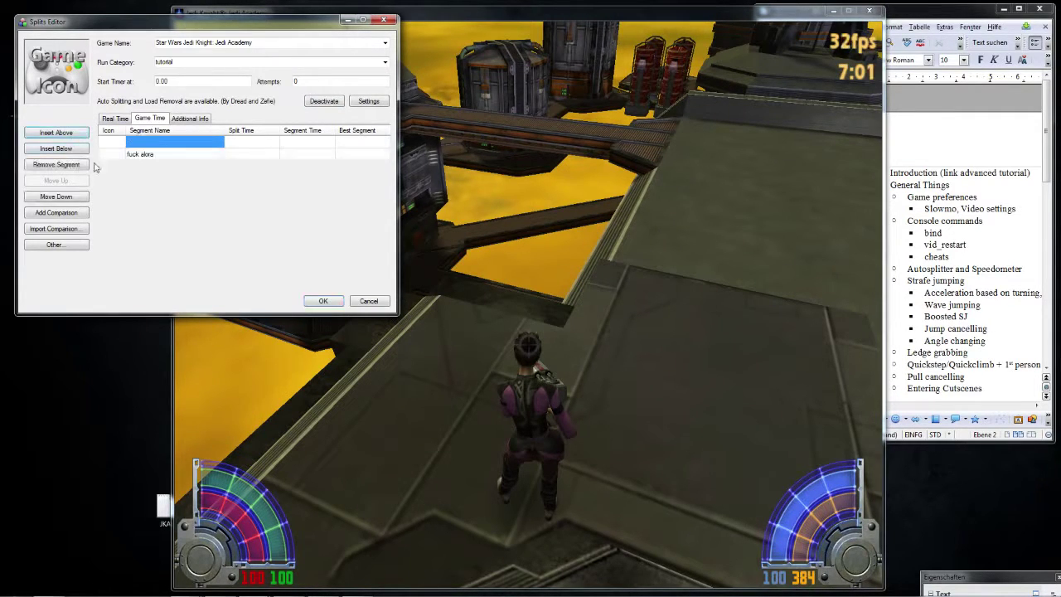
left_click(149, 142)
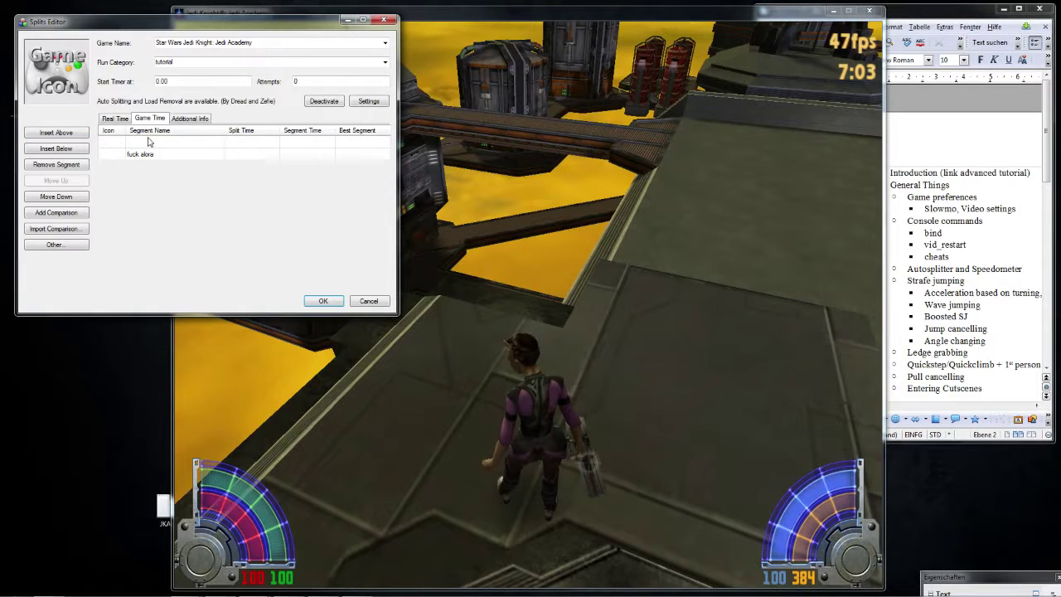
type("fuck rosh")
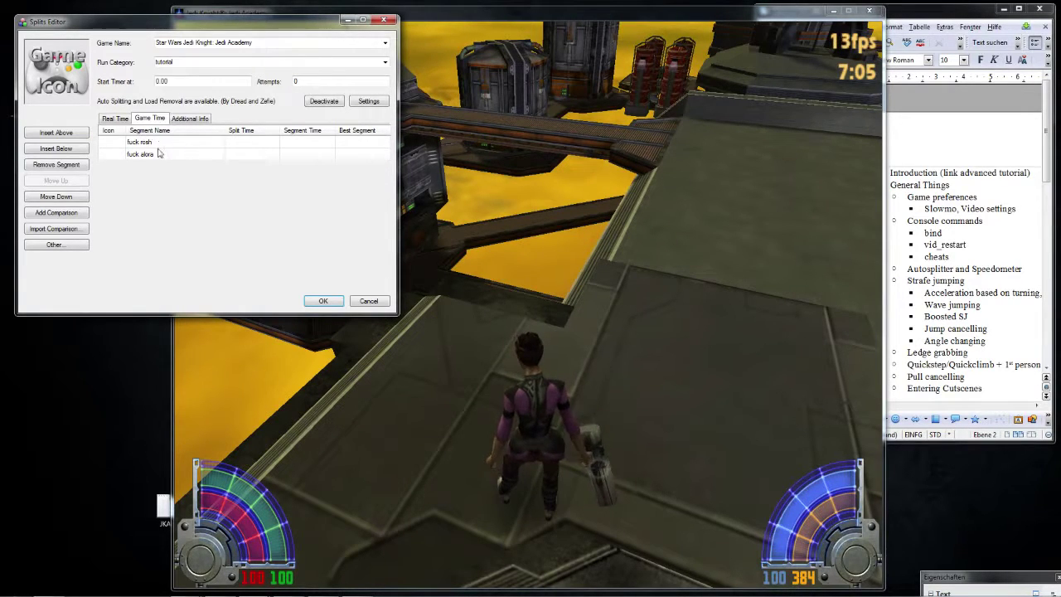
- Add a final segment named "fuck kyle" below "fuck alora" and accept the splits changes
left_click(159, 154)
left_click(83, 149)
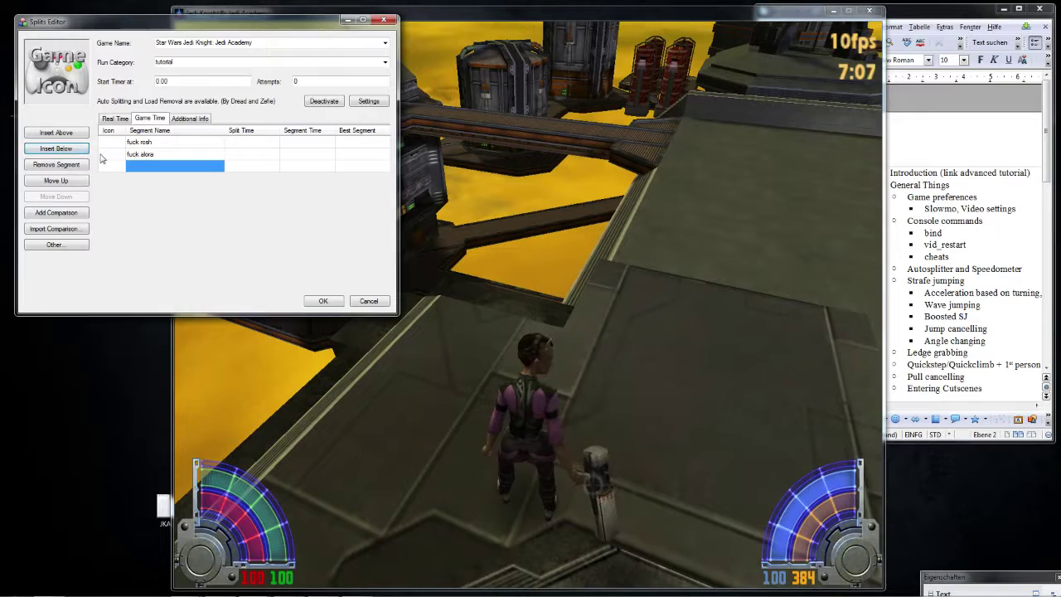
left_click(150, 165)
type("fuck kyle")
key("Return")
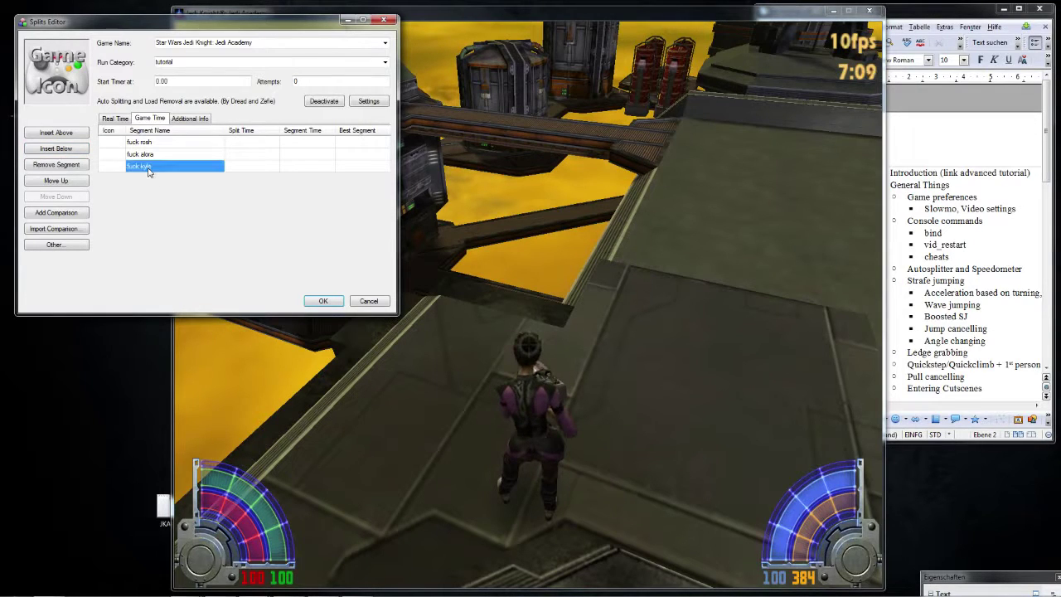
left_click(323, 300)
- Load the saved timer layout jk3
right_click(94, 110)
mouse_move(136, 249)
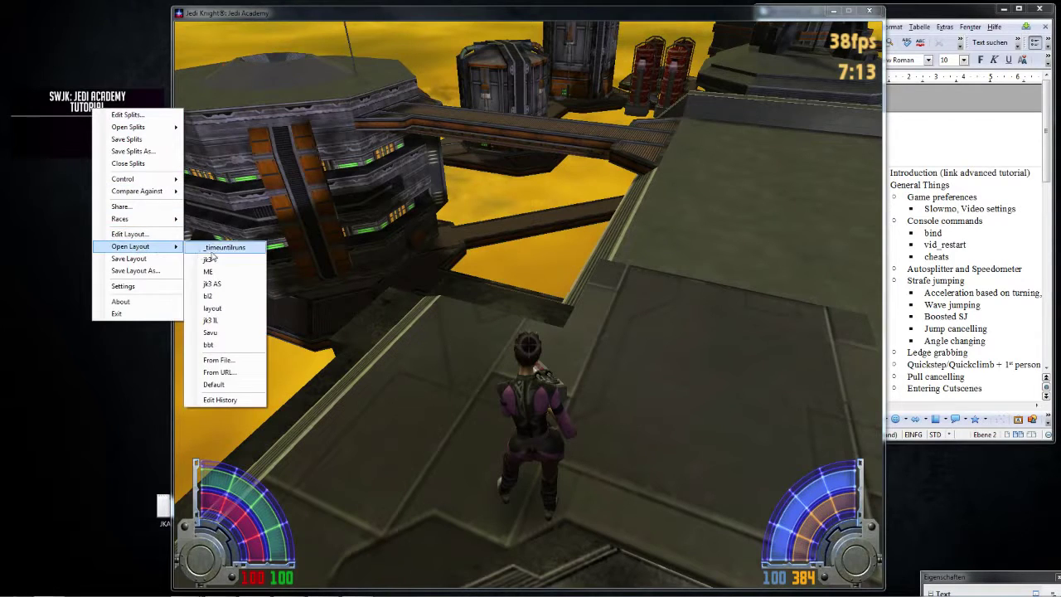
left_click(220, 245)
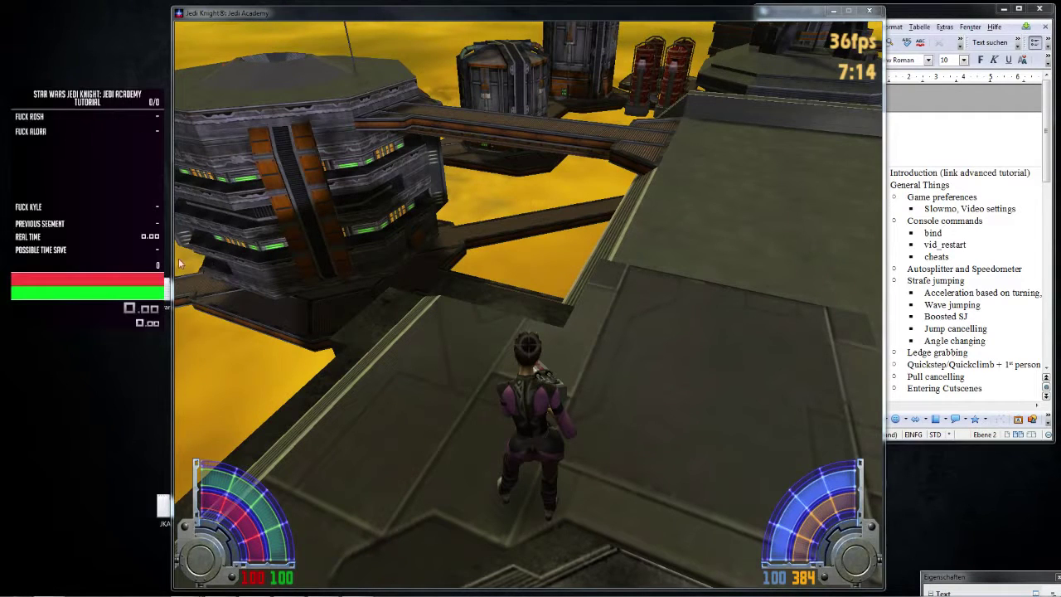
- Set the timer to compare against Real Time
right_click(76, 168)
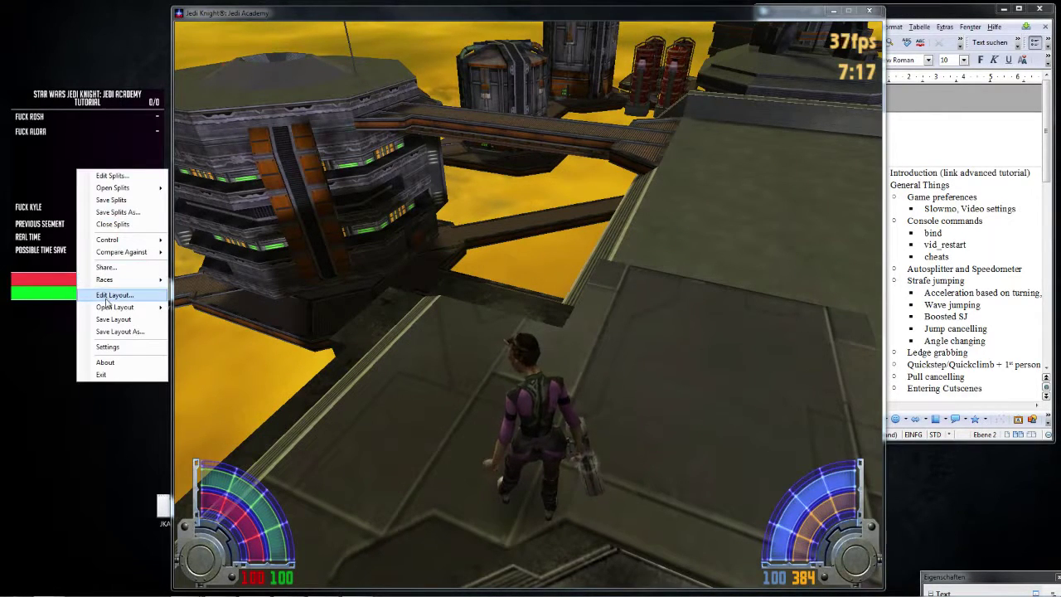
left_click(41, 151)
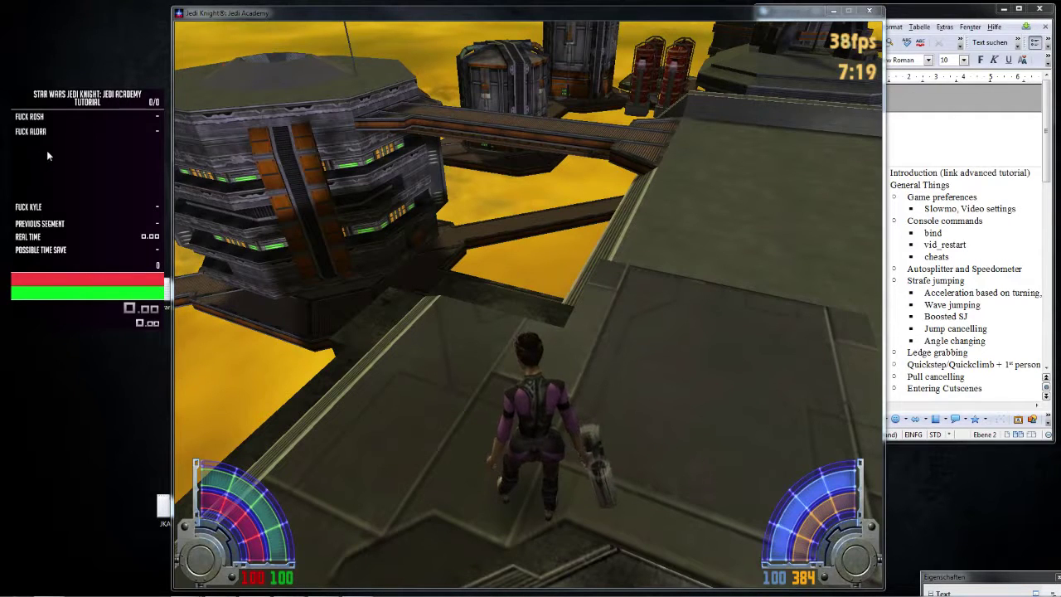
right_click(46, 150)
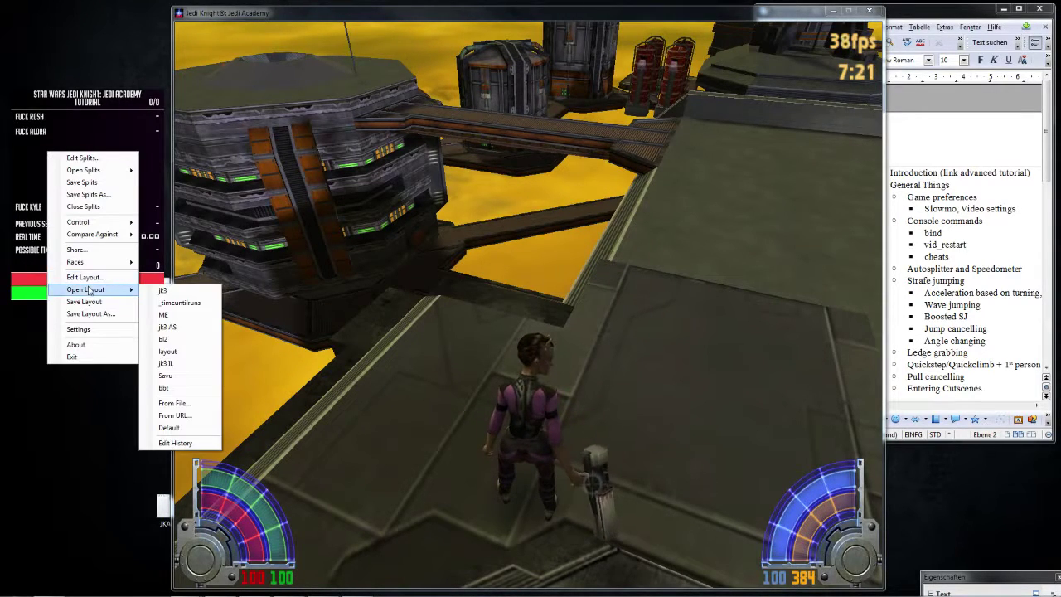
mouse_move(75, 235)
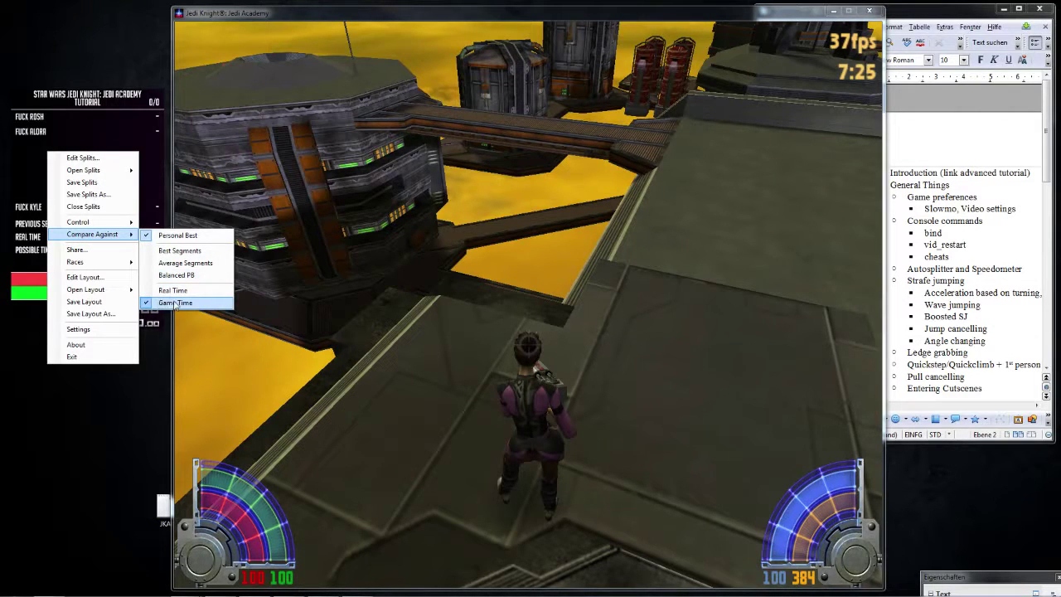
left_click(170, 291)
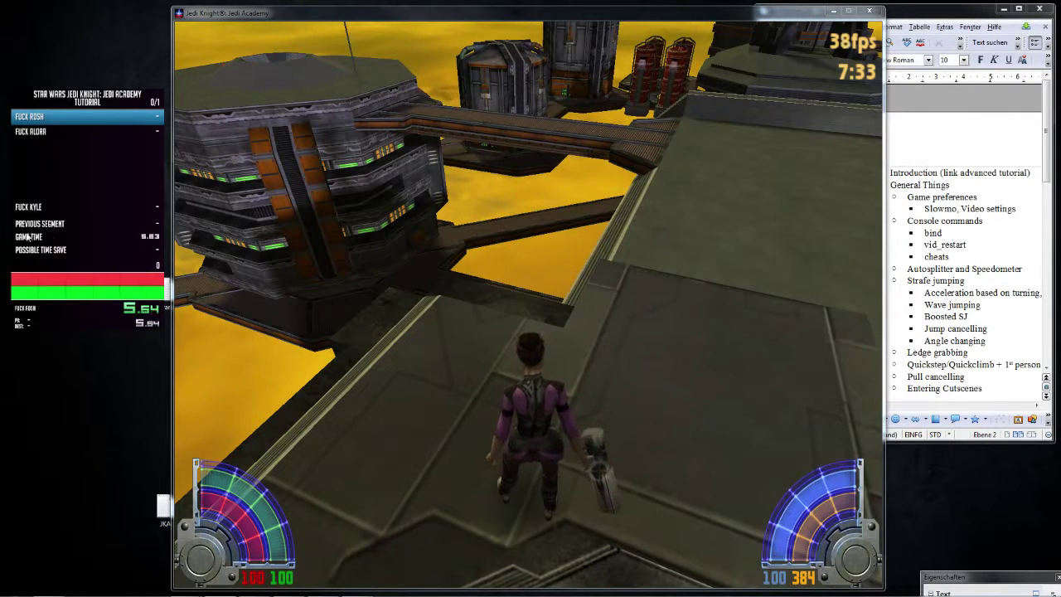
- Return to the Jedi Academy game window and load the quicksave
left_click(597, 480)
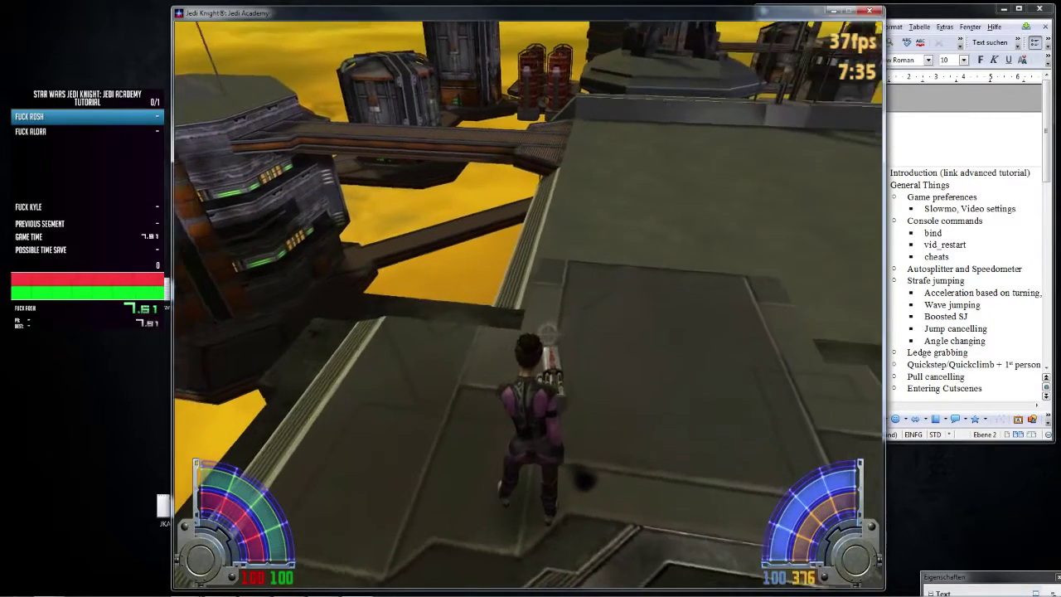
key("F9")
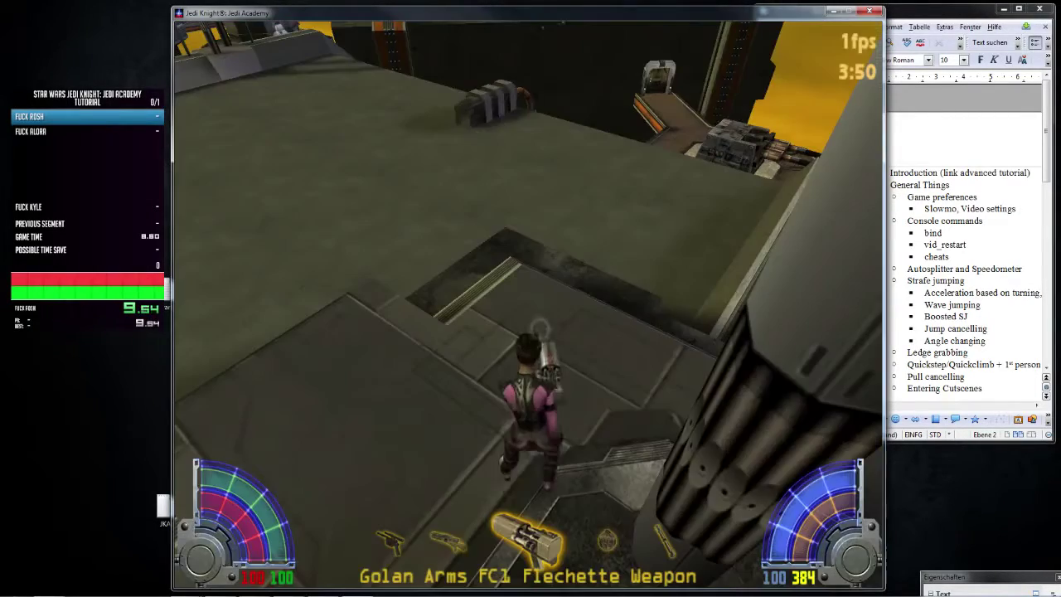
- Reload the quicksave in the game and set the timer to compare against Game Time
key("F9")
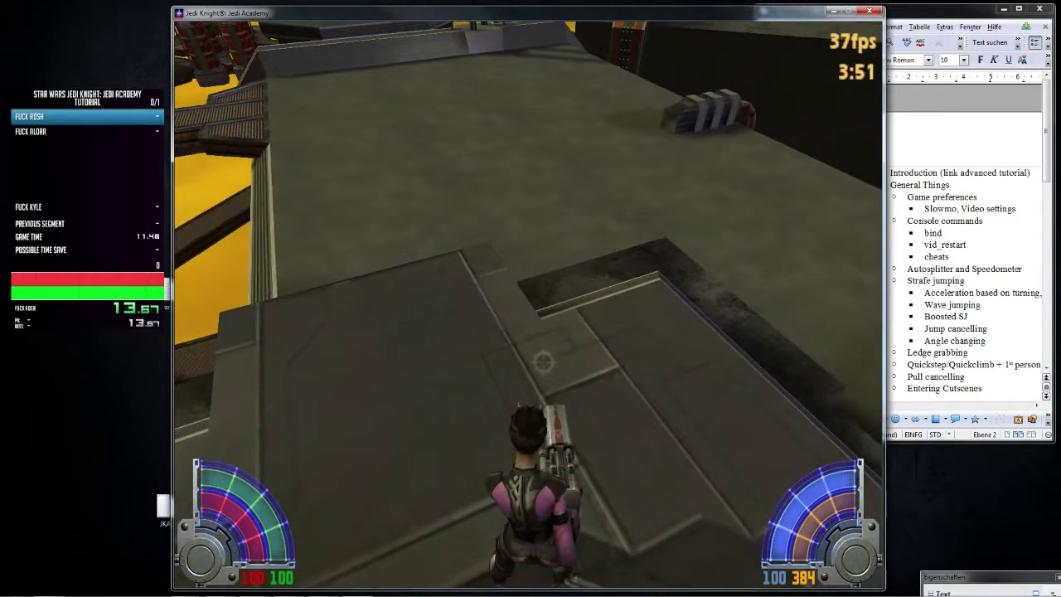
key("alt+Tab")
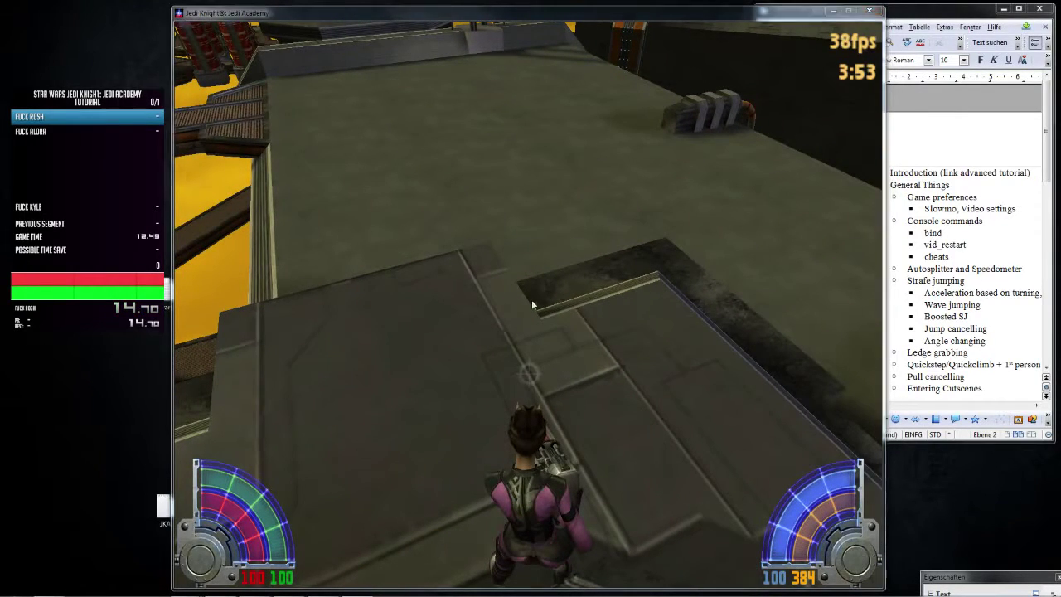
right_click(97, 190)
mouse_move(125, 273)
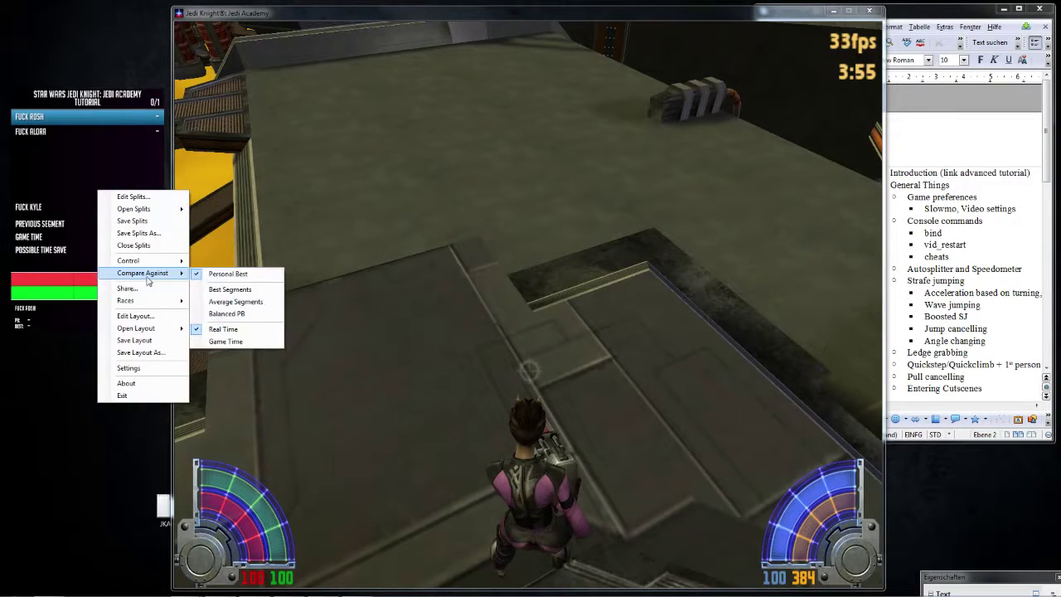
left_click(232, 341)
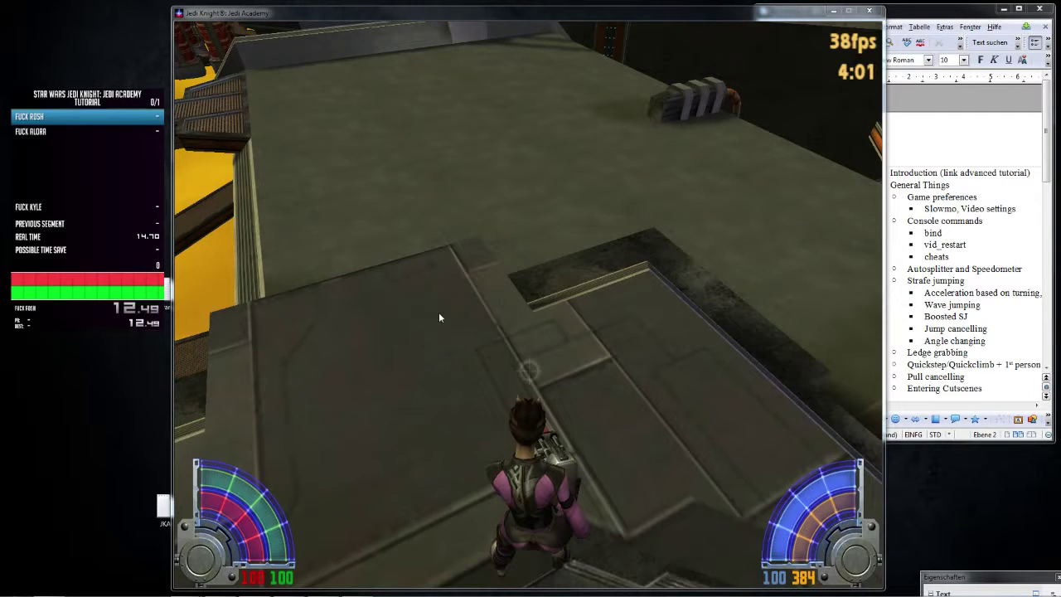
right_click(74, 184)
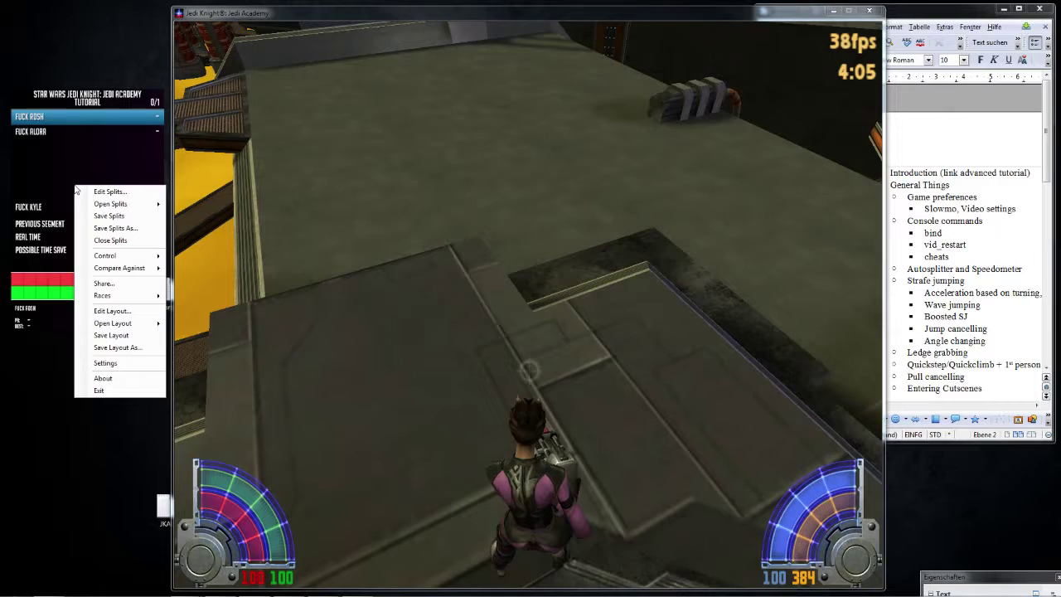
left_click(73, 171)
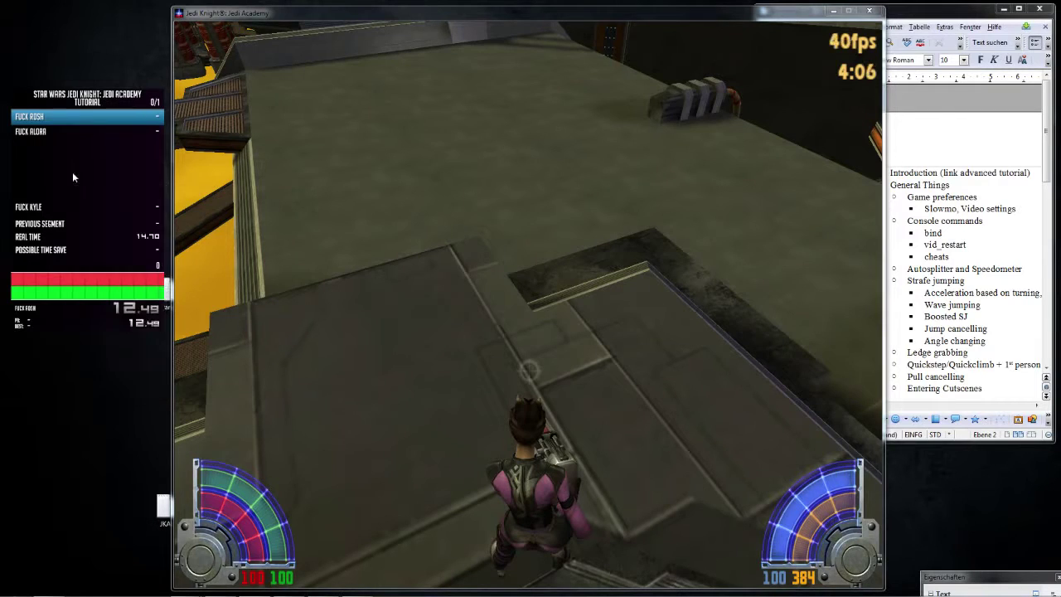
- Return to the Jedi Academy game, load the kor1 saved game and skip its cutscene
left_click(282, 159)
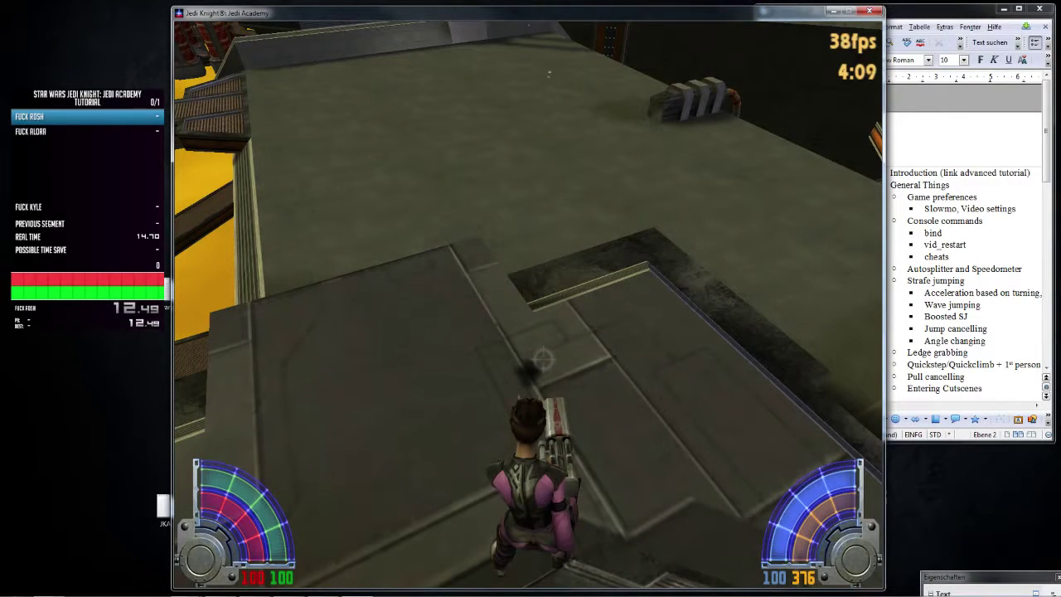
key("1")
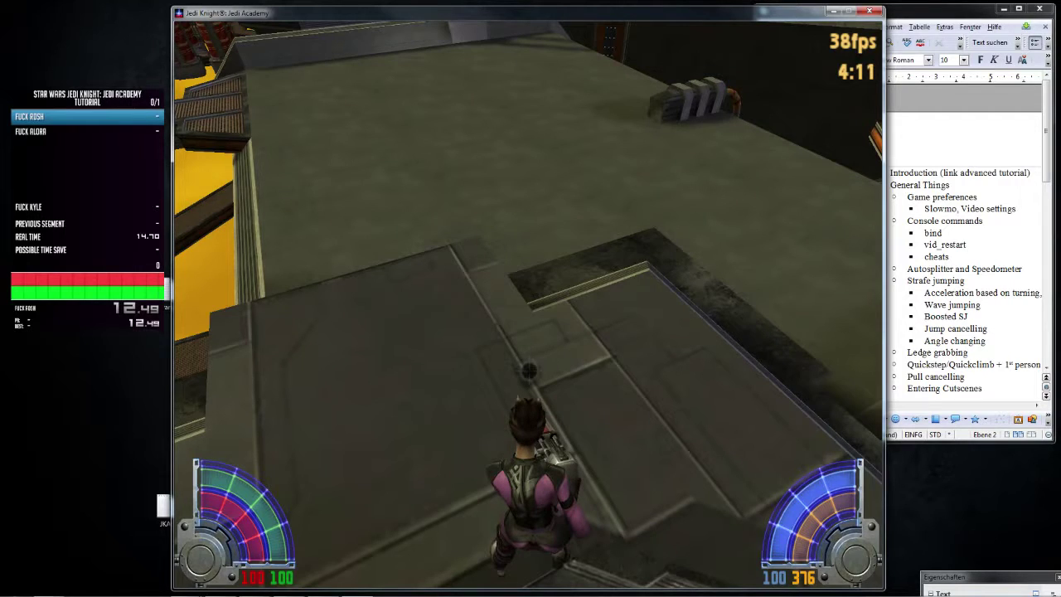
key("Escape")
left_click(458, 187)
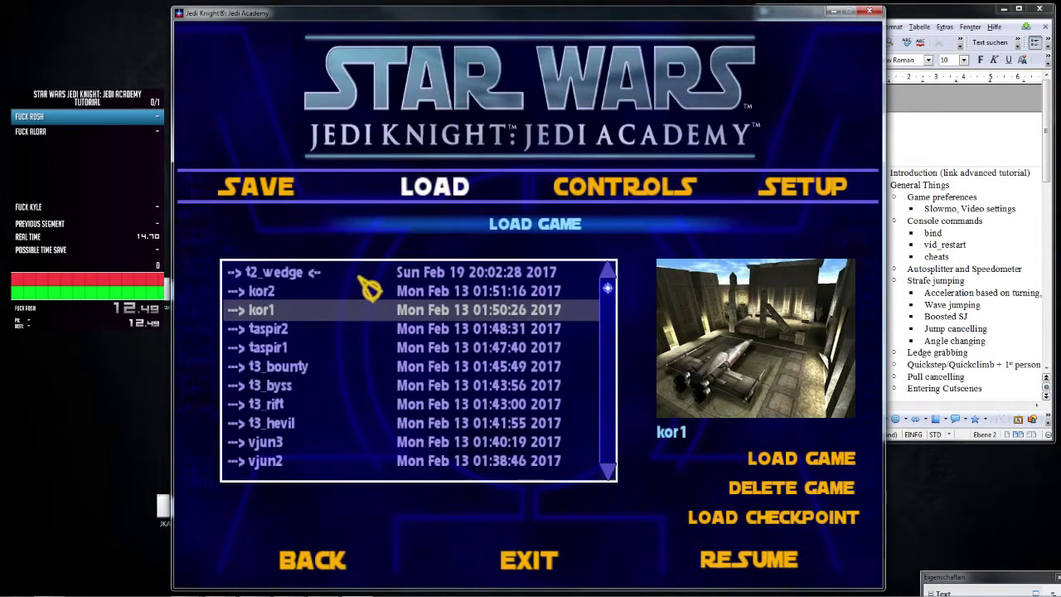
double_click(286, 315)
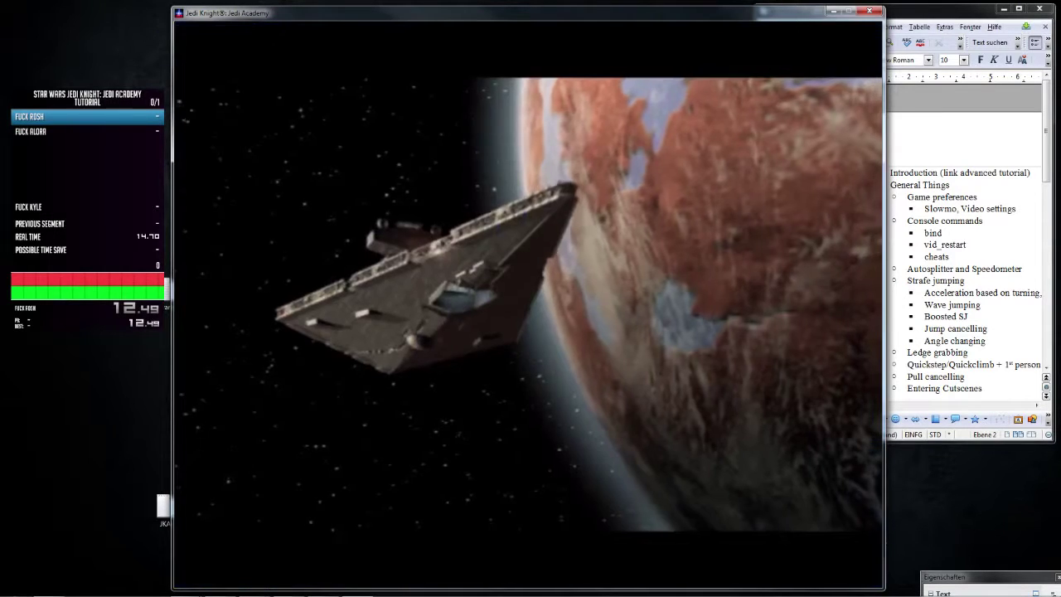
key("Escape")
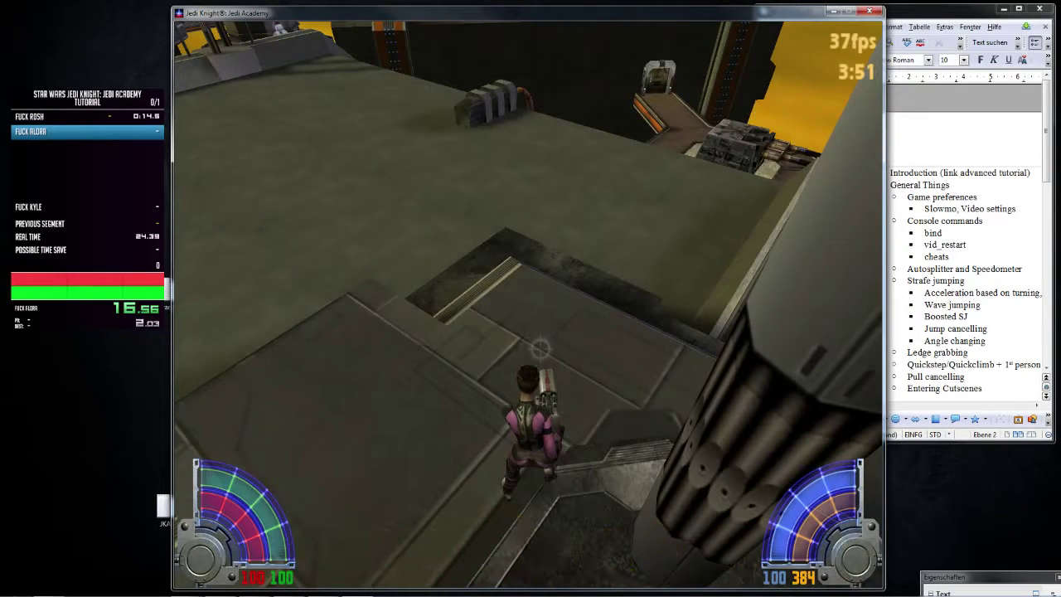
- Leave the game and reset the timer without updating the best times
key("alt+Tab")
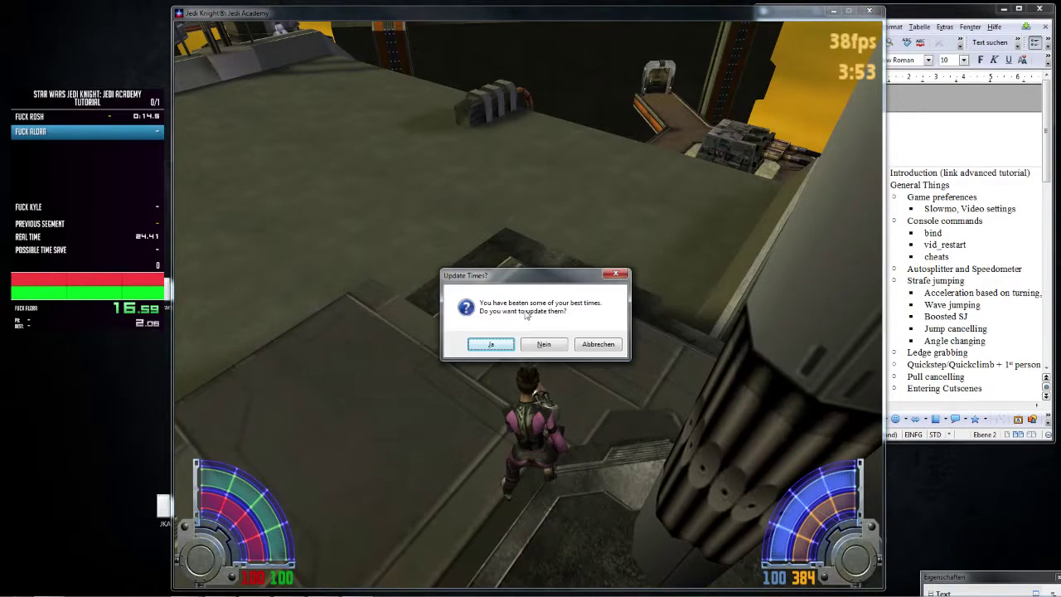
left_click(543, 342)
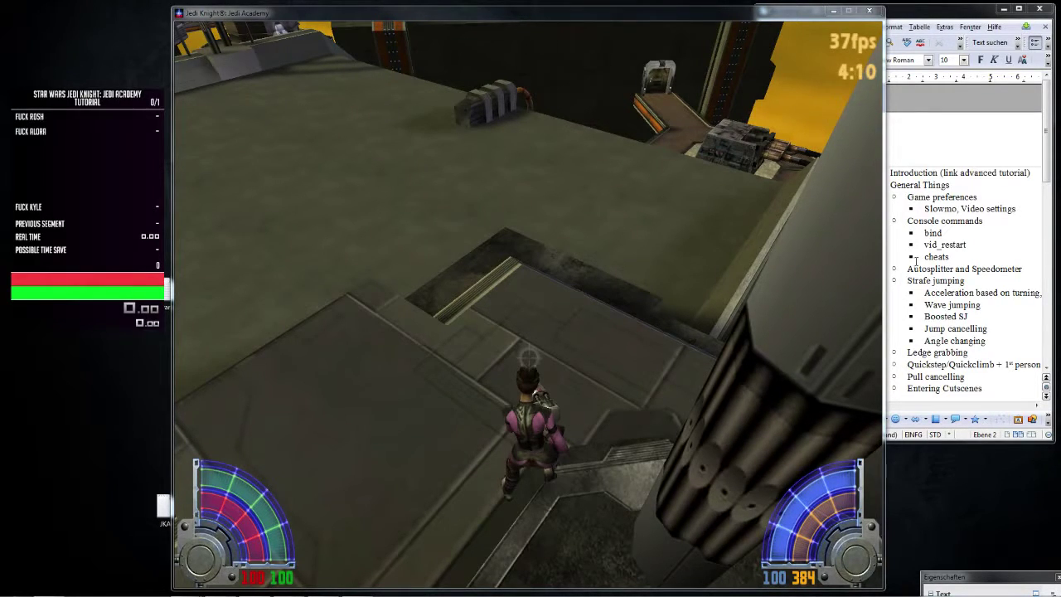
left_click_drag(908, 266, 960, 268)
left_click(971, 270)
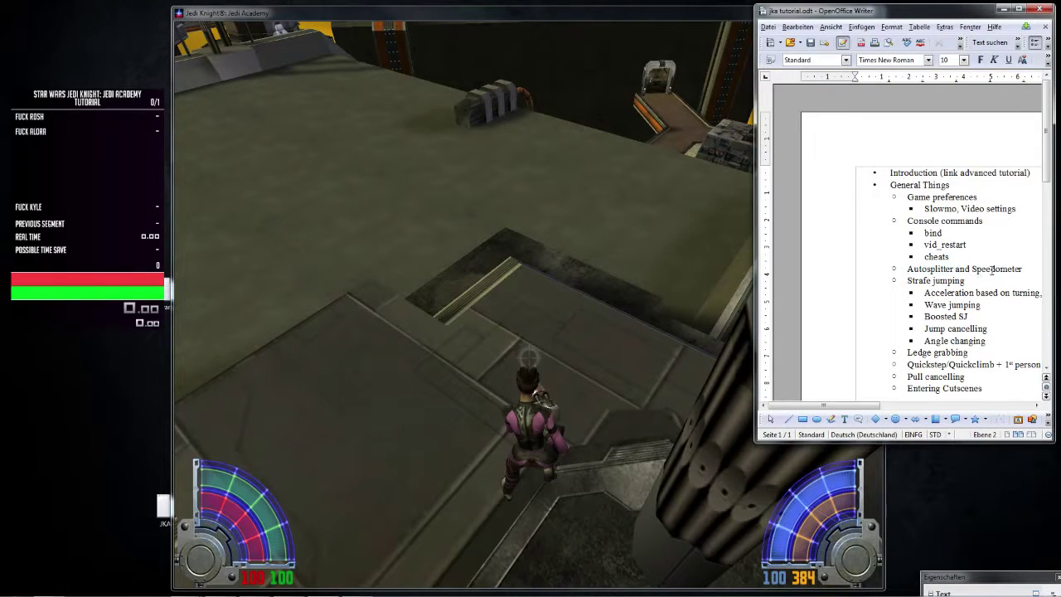
left_click(729, 273)
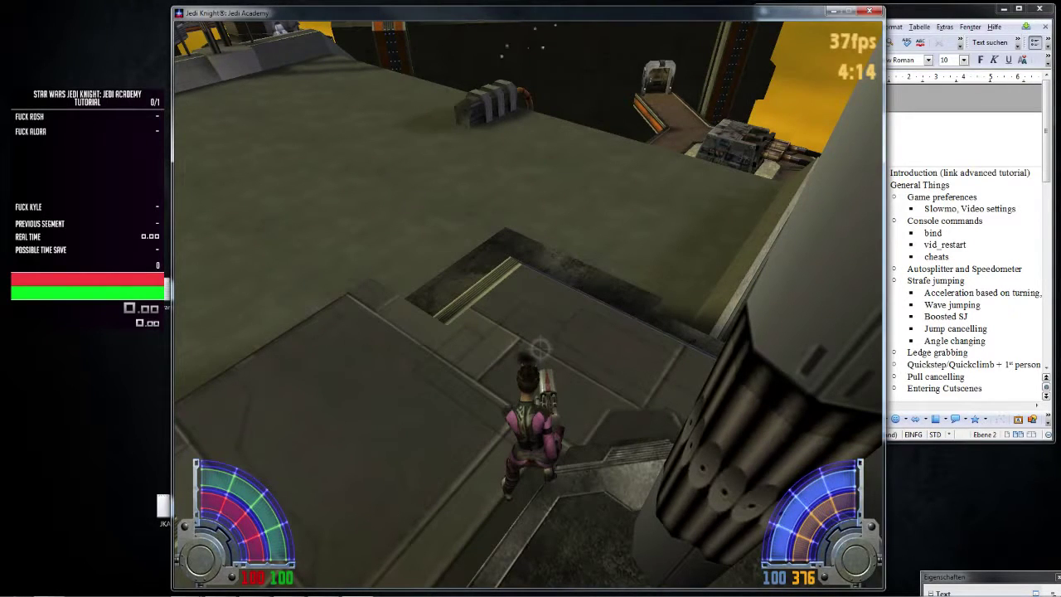
key("alt+Tab")
left_click(475, 16)
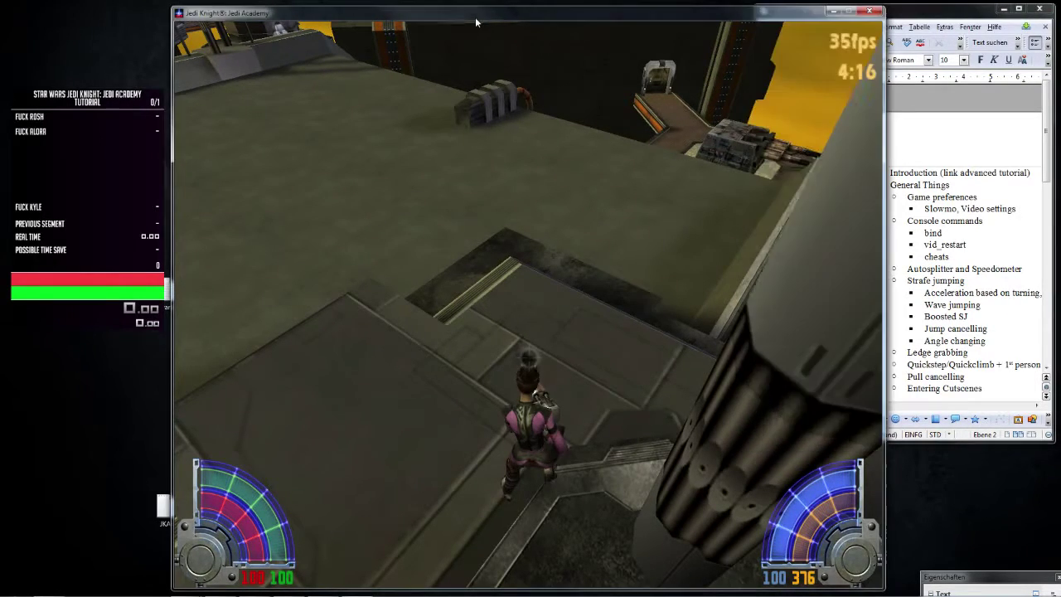
key("alt+Tab")
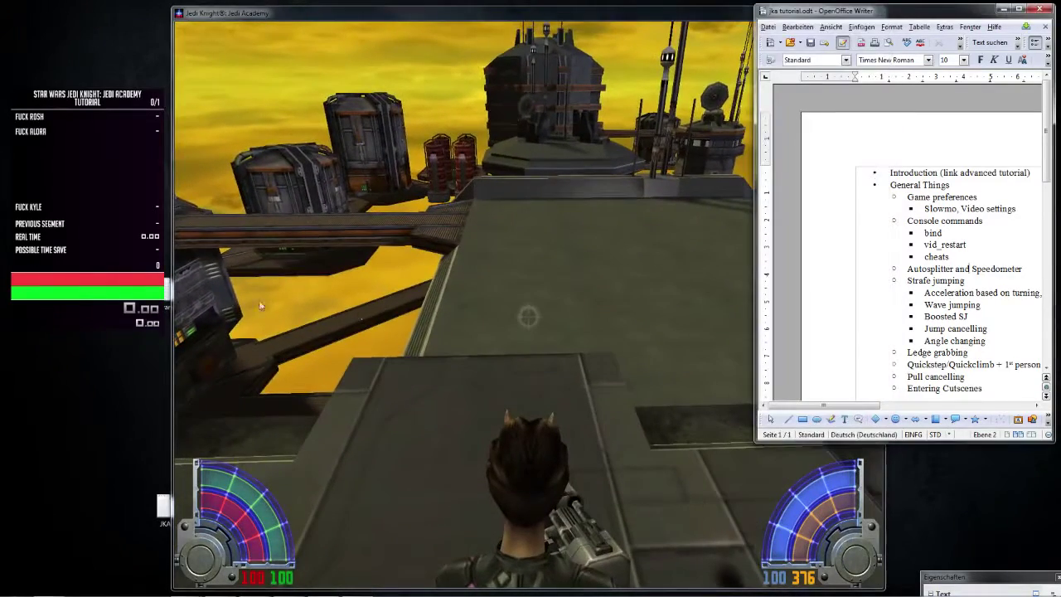
- Open the saved "time until runs" splits, discarding the unsaved changes to the current splits
right_click(55, 163)
mouse_move(80, 179)
left_click(199, 184)
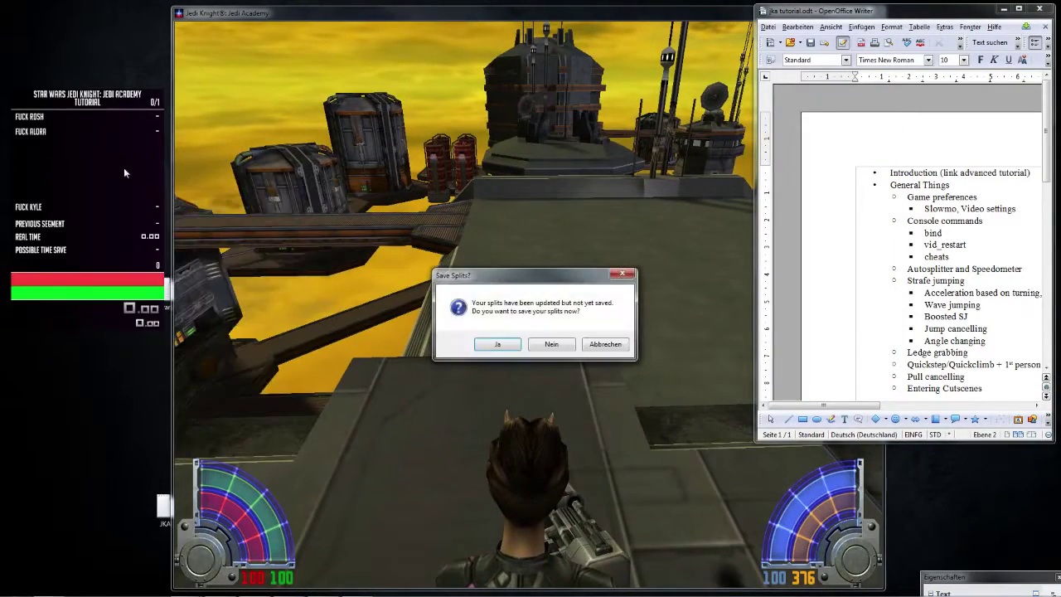
left_click(551, 343)
- Load the compact saved layout that has only a title, memory graph and timer
right_click(92, 126)
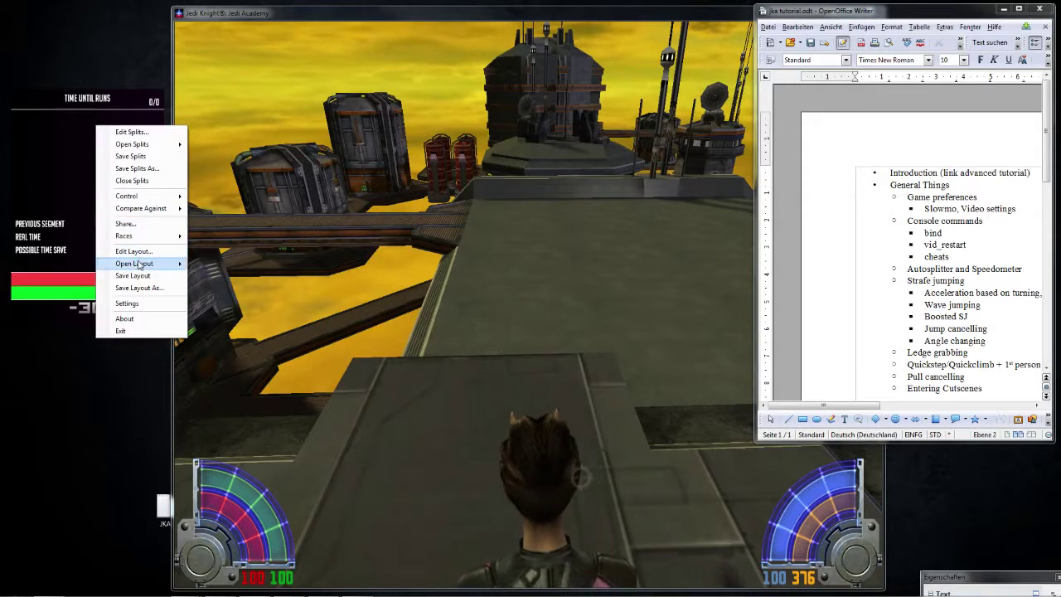
mouse_move(165, 260)
left_click(215, 277)
- Edit the splits to start the timer at 0 and set the run category to "tutorial"
right_click(95, 121)
left_click(124, 126)
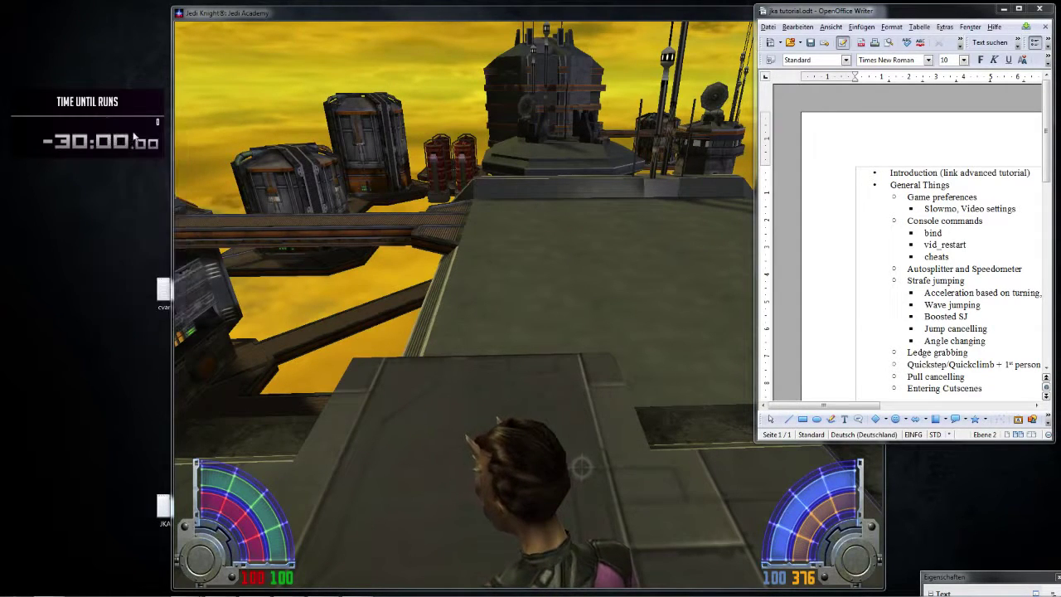
left_click_drag(224, 96, 158, 99)
type("0")
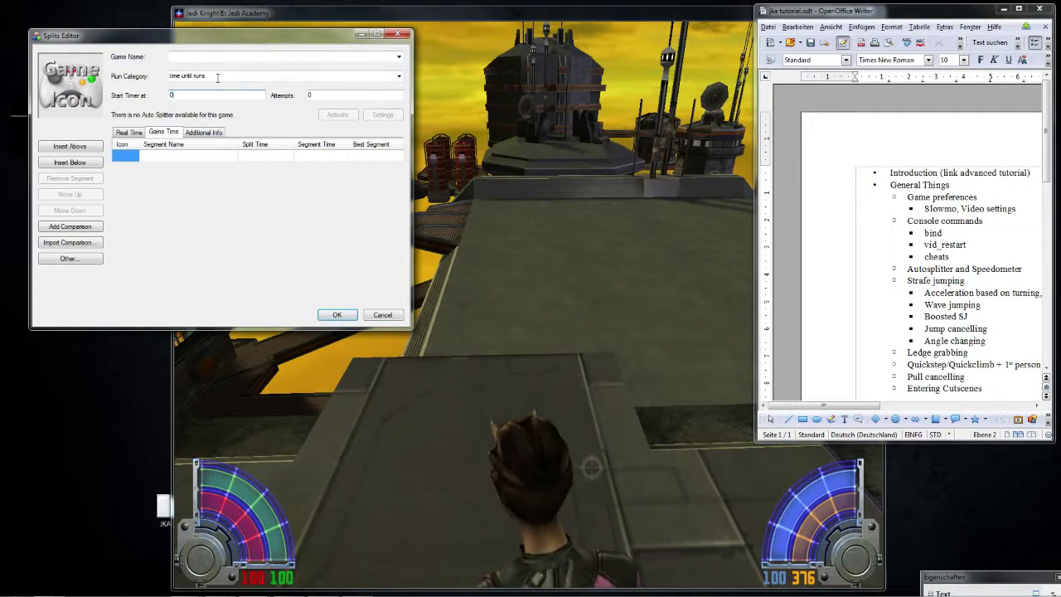
left_click_drag(215, 76, 132, 77)
type("tu")
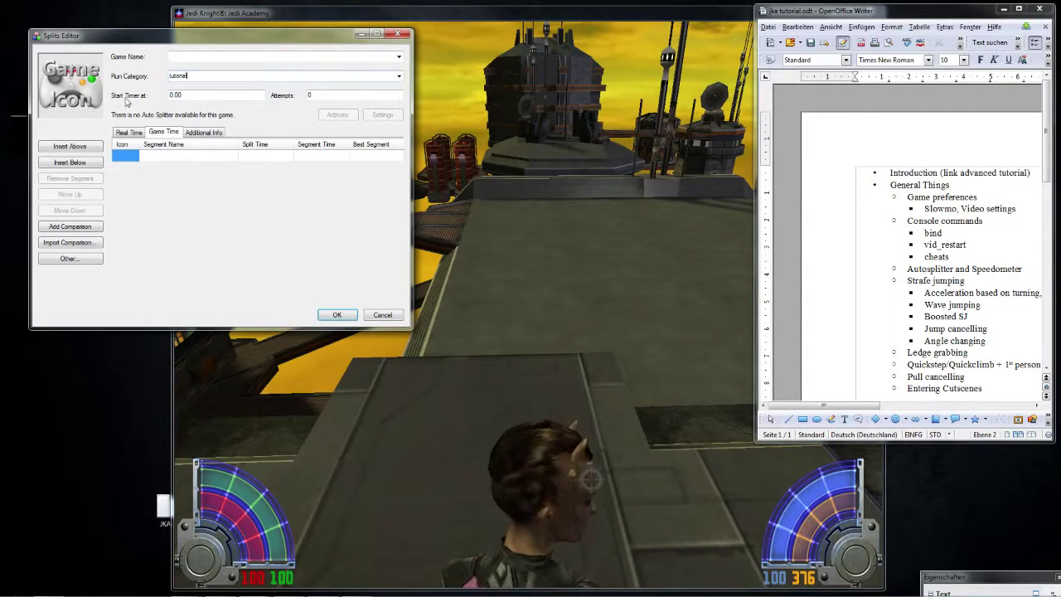
type("torial")
left_click(335, 313)
right_click(105, 129)
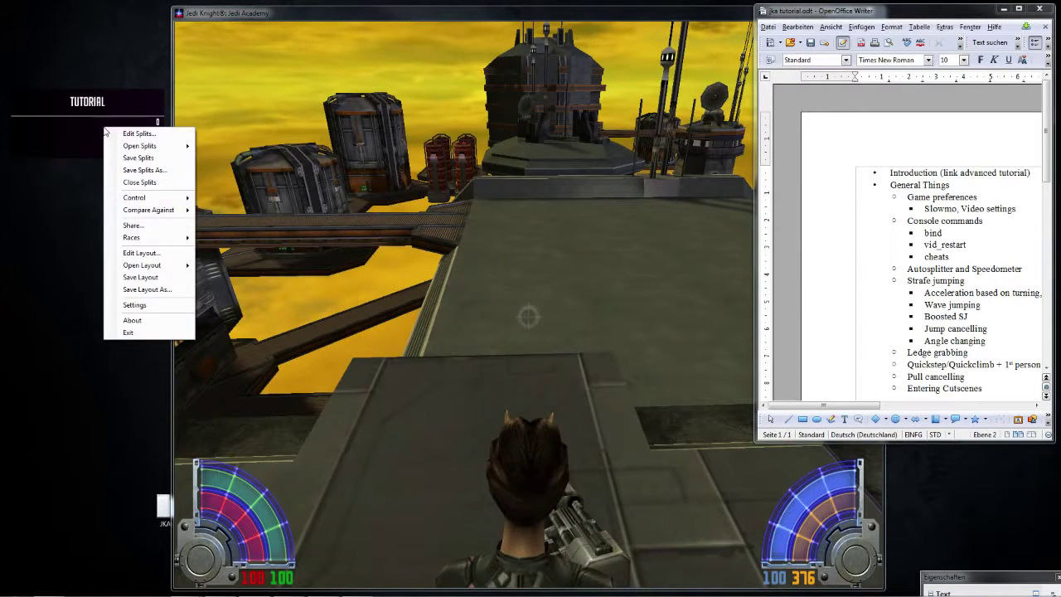
left_click(94, 130)
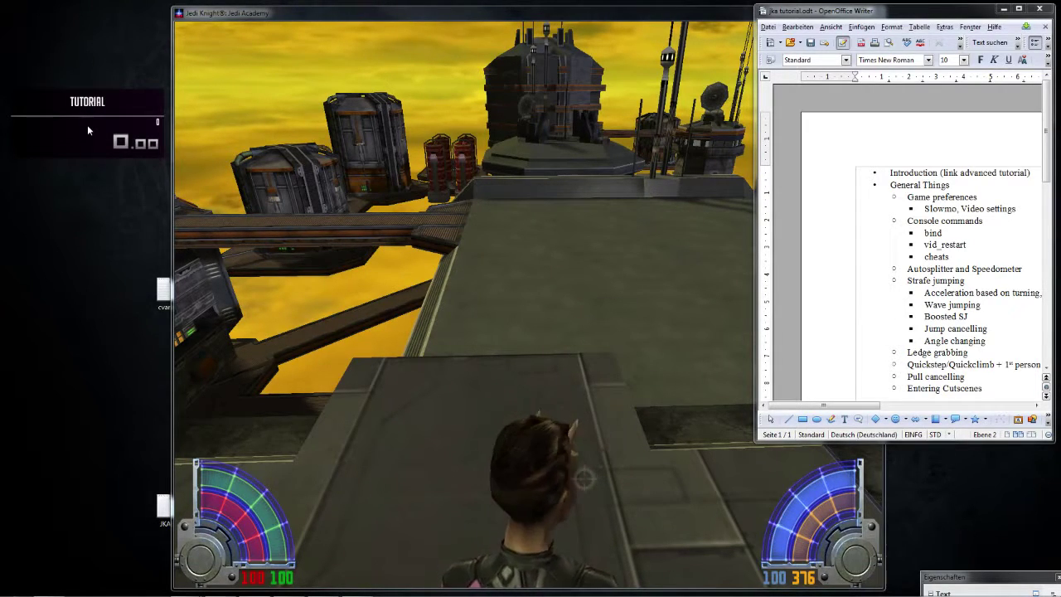
key("3")
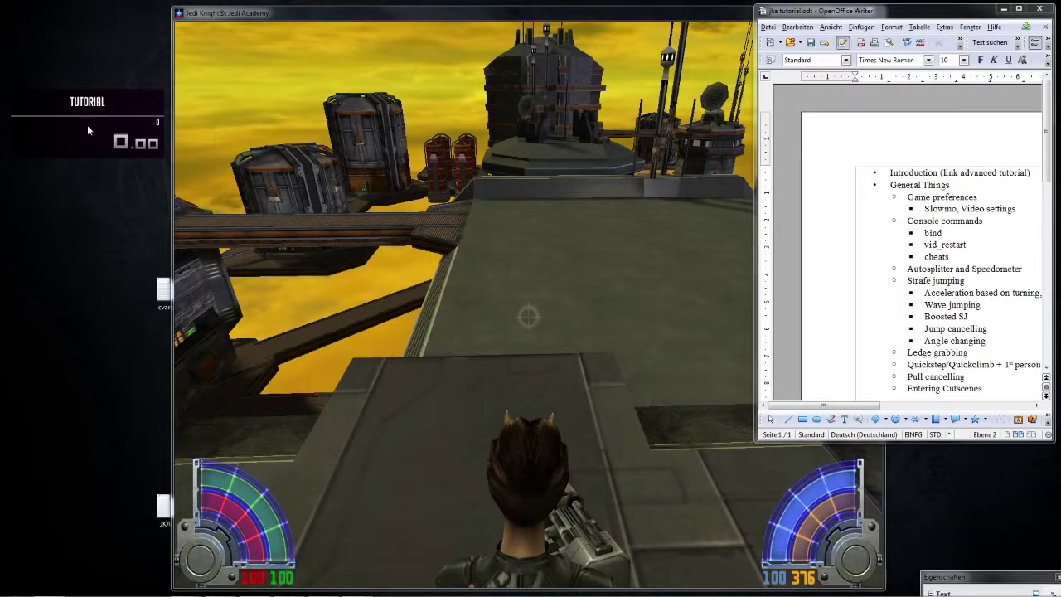
- Edit the timer layout and add another MemoryGraph information component
right_click(69, 118)
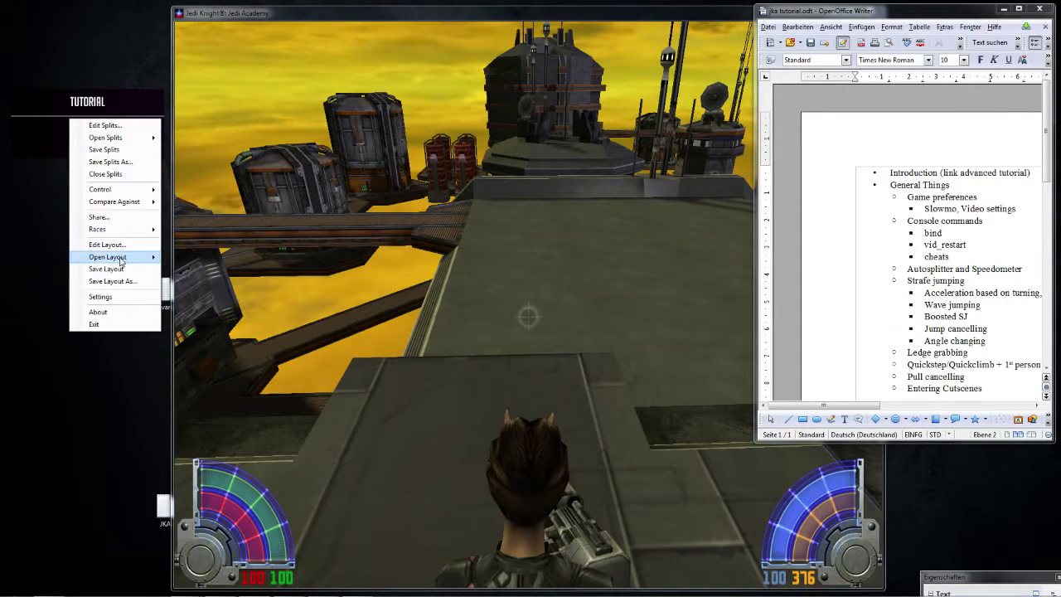
left_click(125, 246)
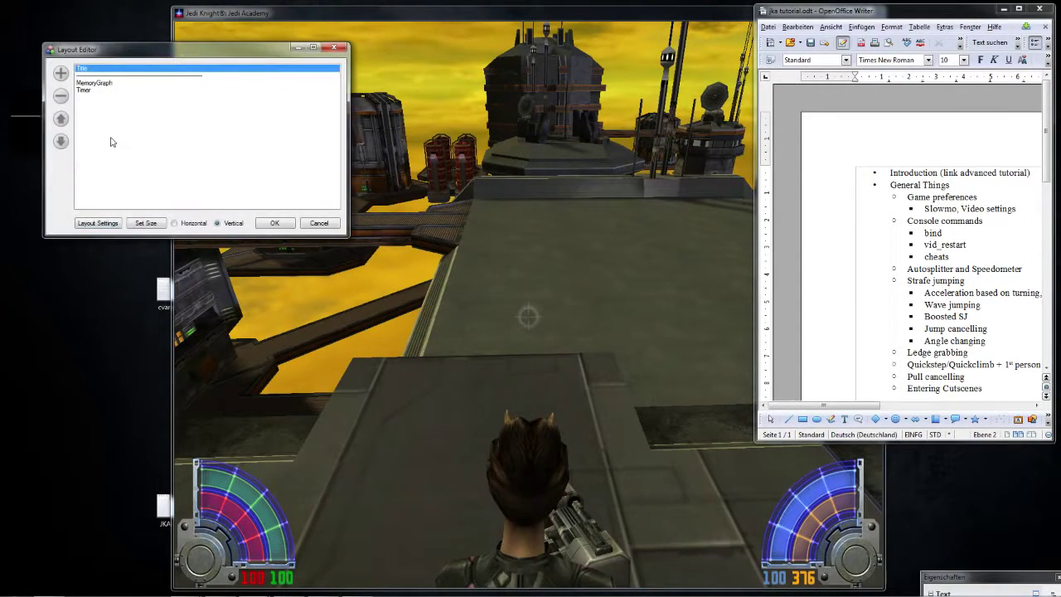
left_click(98, 84)
left_click(61, 73)
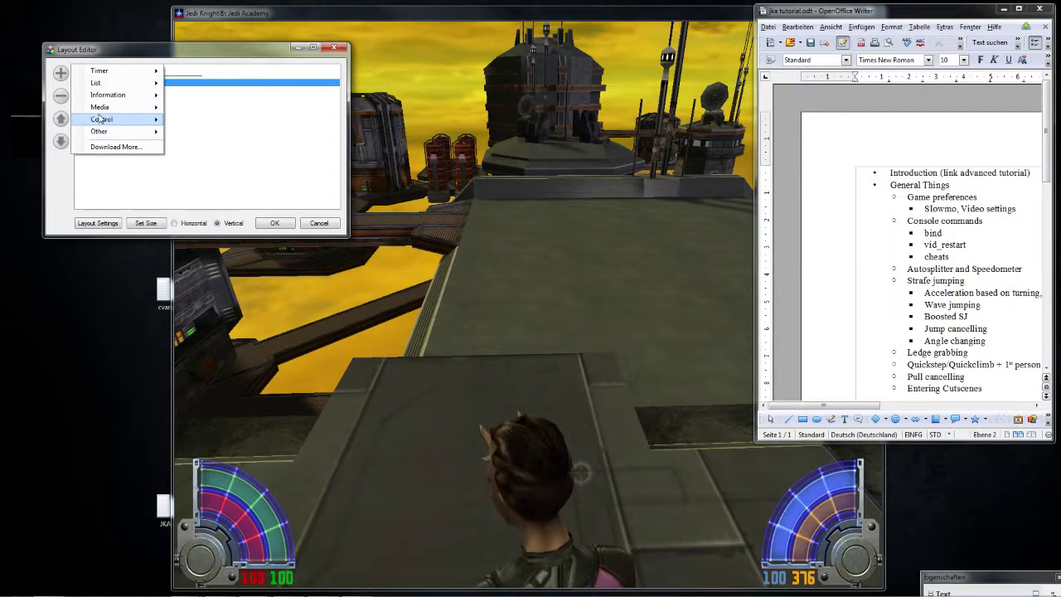
mouse_move(101, 109)
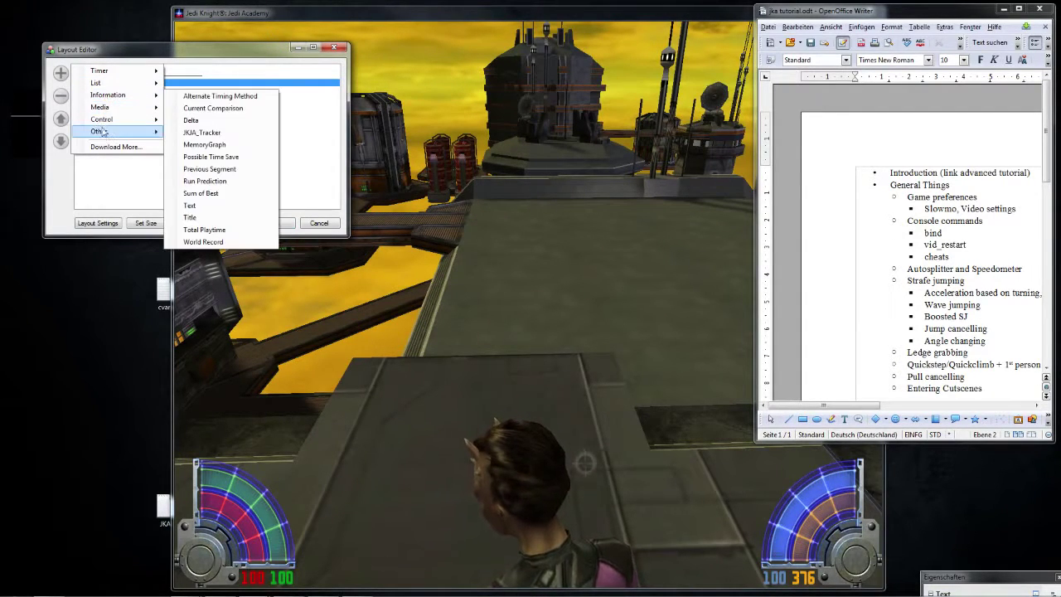
mouse_move(102, 136)
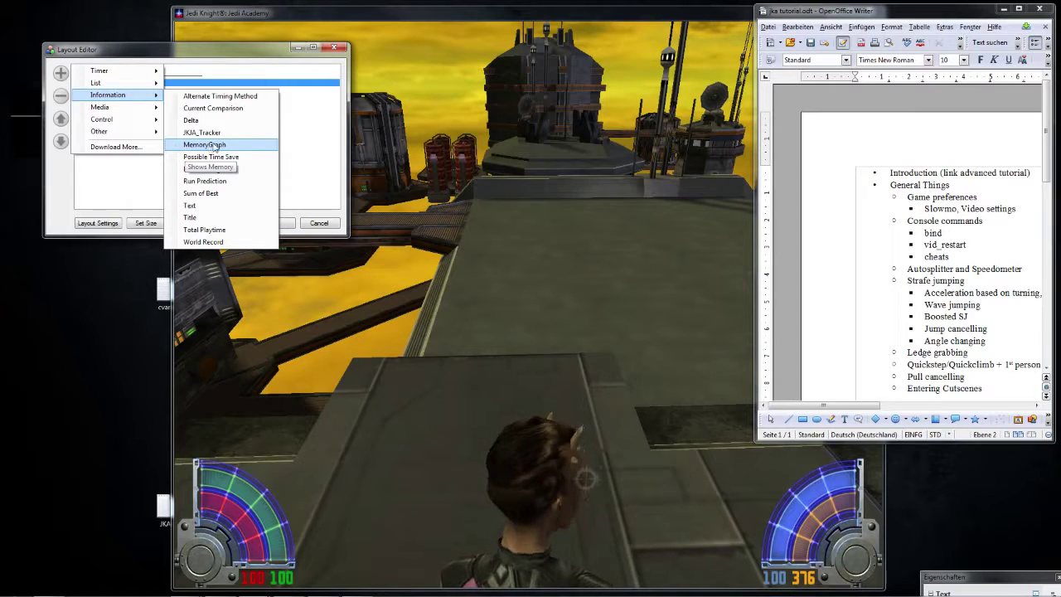
left_click(208, 145)
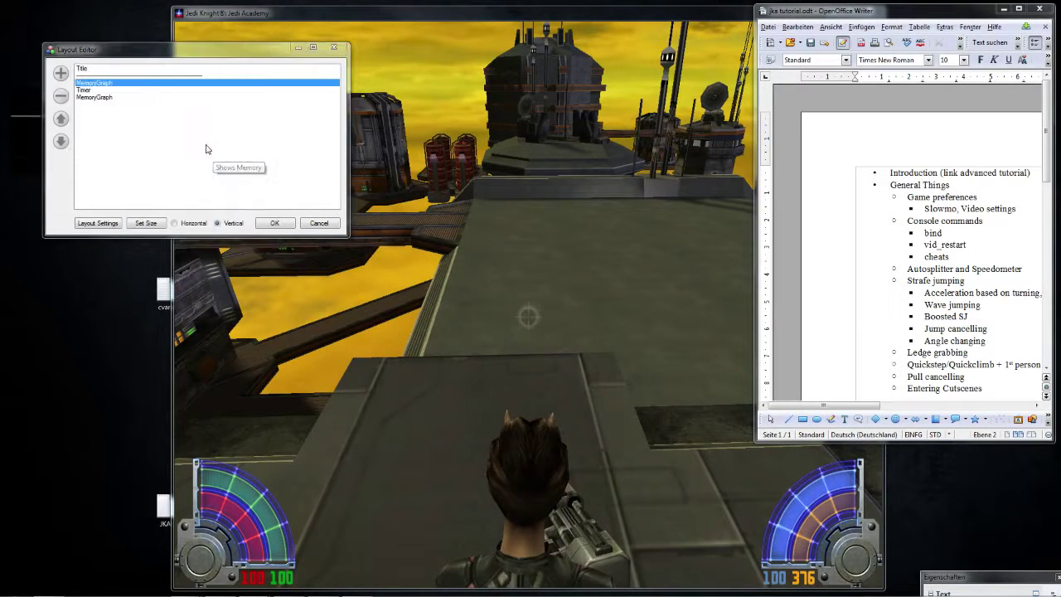
- In the first MemoryGraph's settings, choose the game "Star Wars Jedi Knight: Jedi Academy (vectors, no mounts)"
double_click(93, 84)
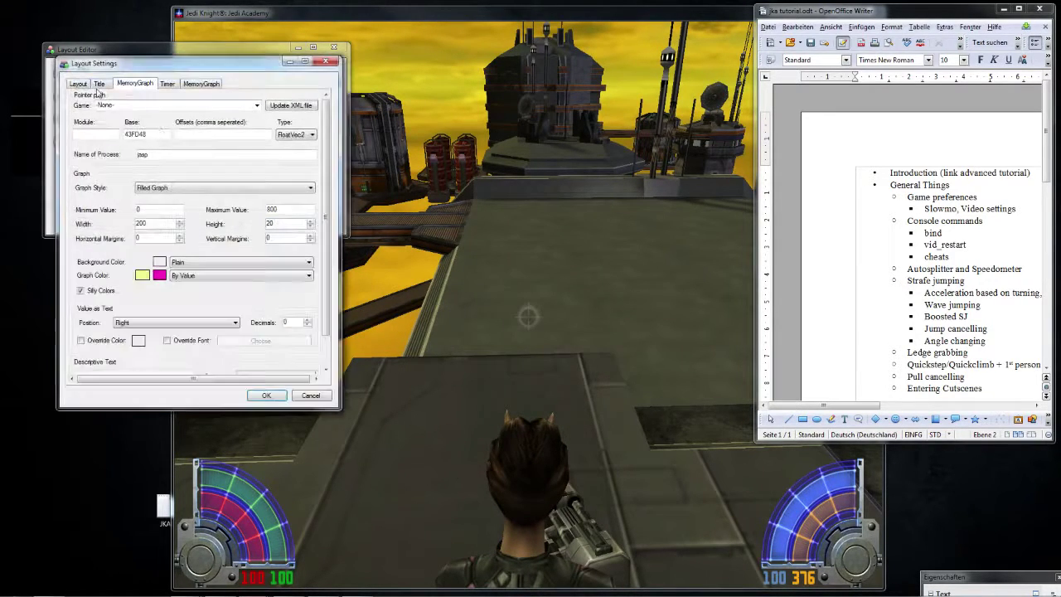
left_click(294, 136)
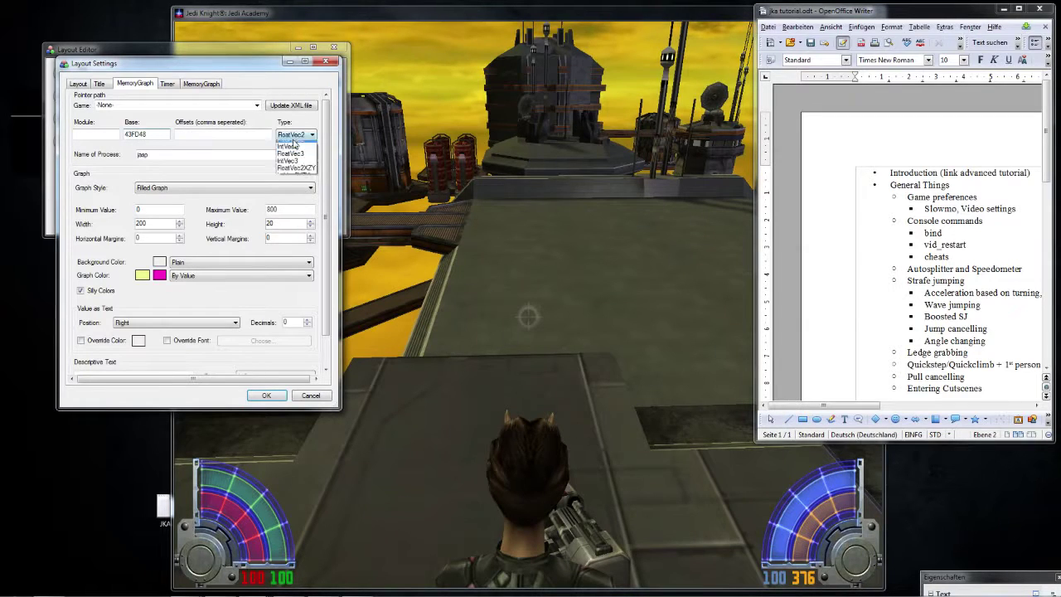
left_click(294, 136)
left_click(247, 107)
left_click(256, 105)
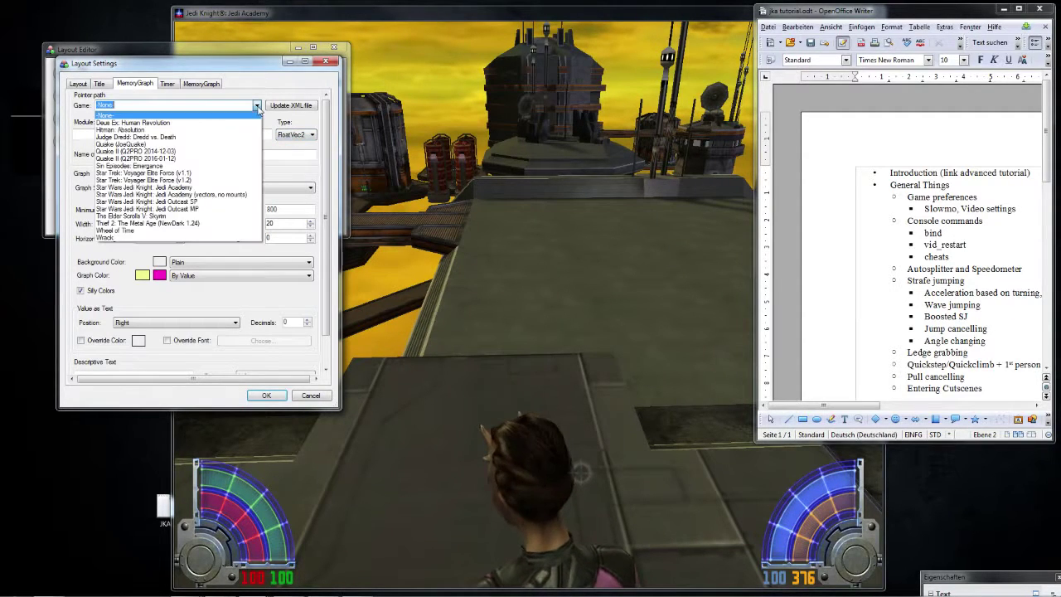
left_click(215, 195)
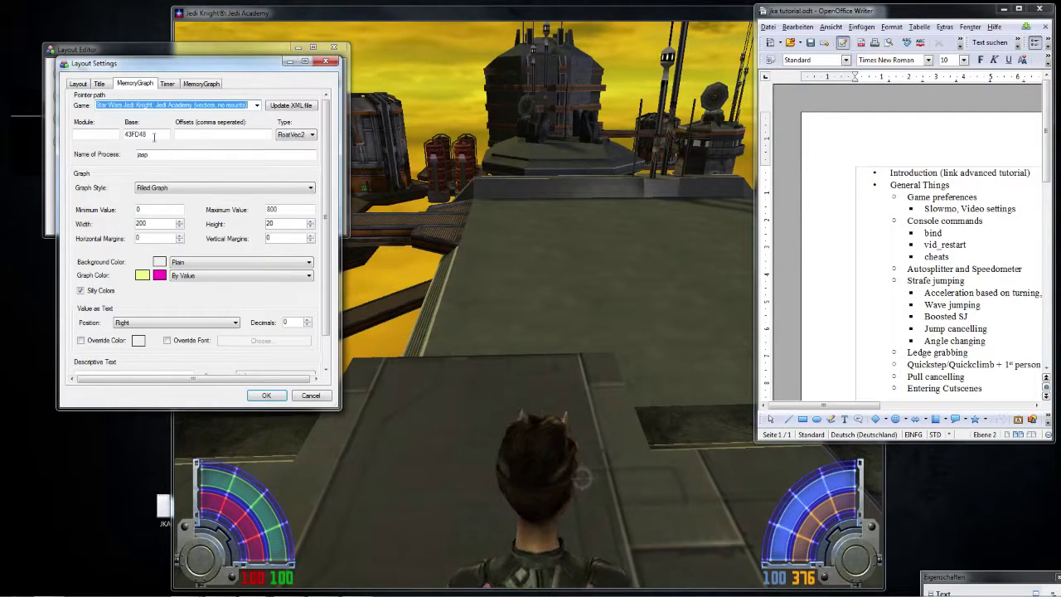
- Accept the MemoryGraph settings and close the layout editor, discarding the layout changes
left_click_drag(162, 133, 123, 151)
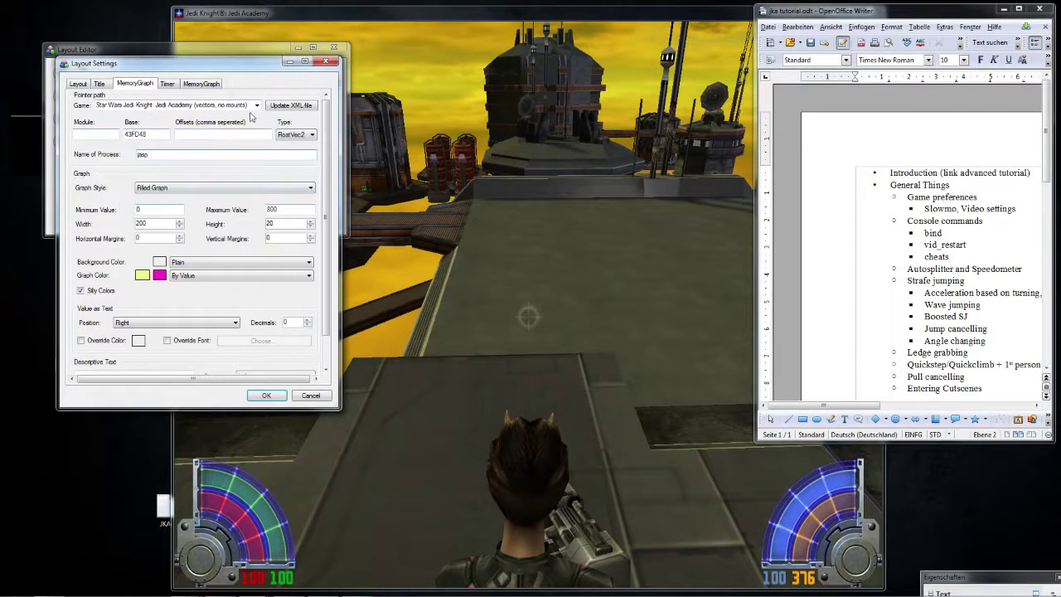
left_click(254, 399)
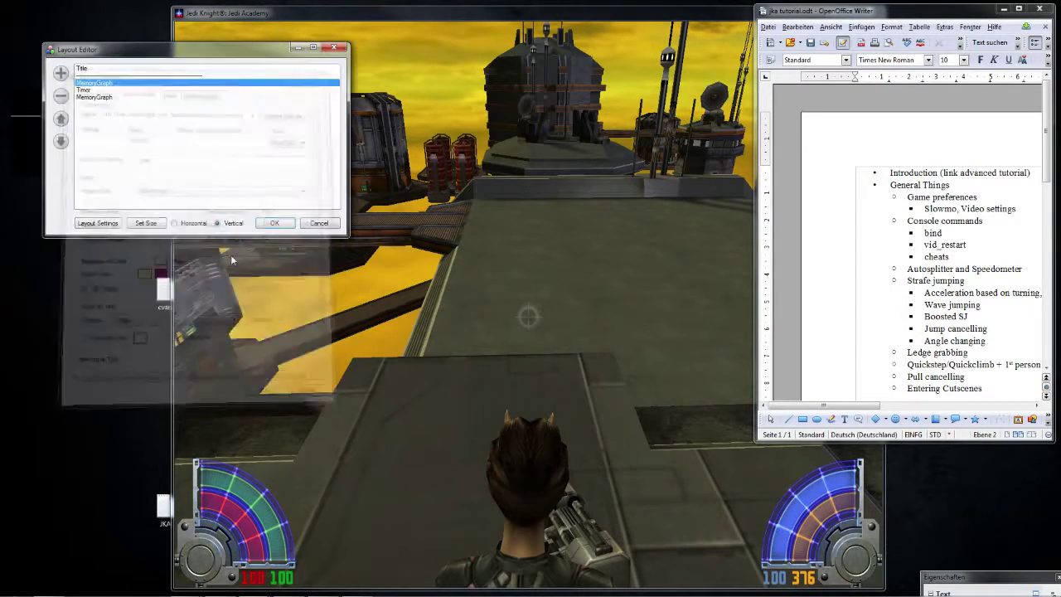
left_click(317, 226)
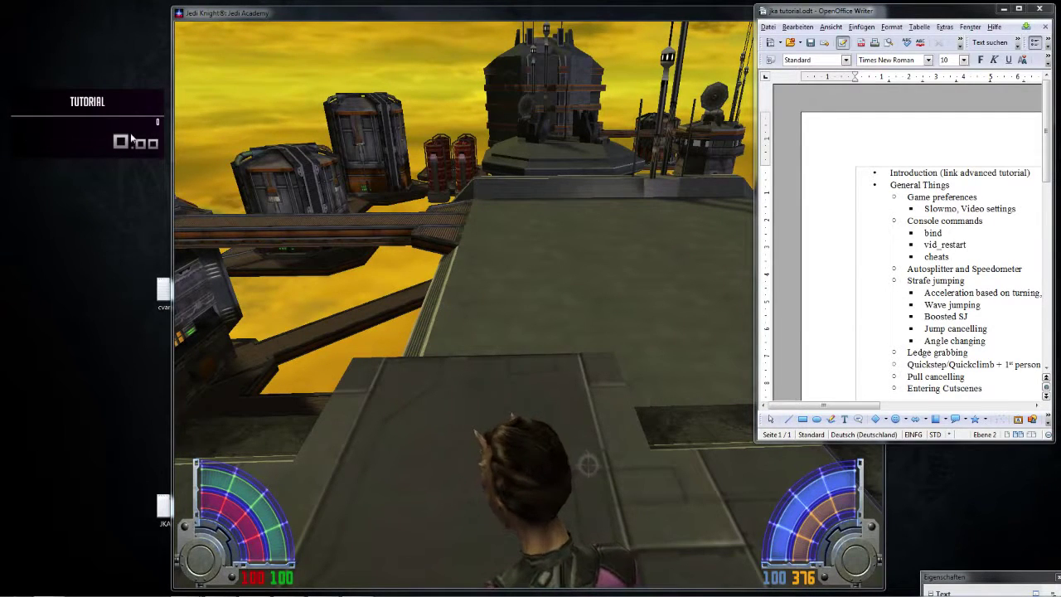
- Switch to Jedi Academy, run and jump across the platform to test the MemoryGraph speedometer, and leave the game window
left_click(226, 308)
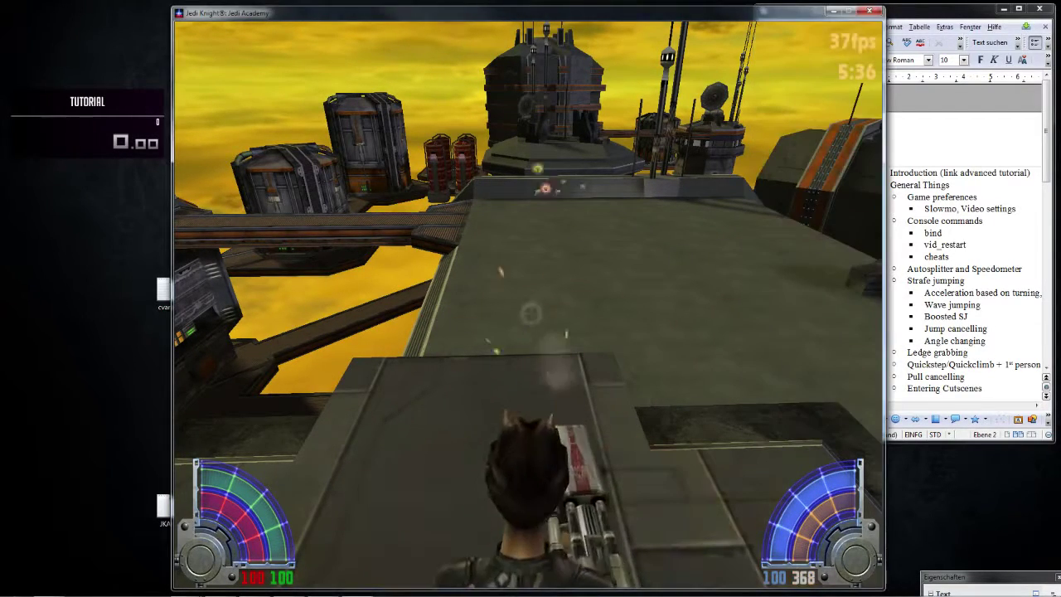
key("w")
key("space")
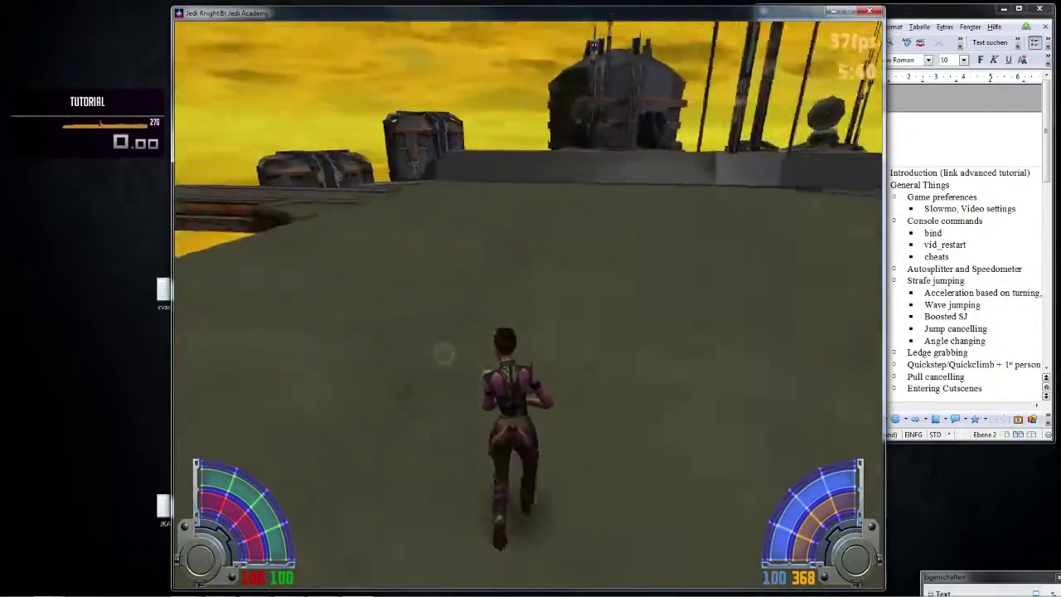
key("space")
key("space")
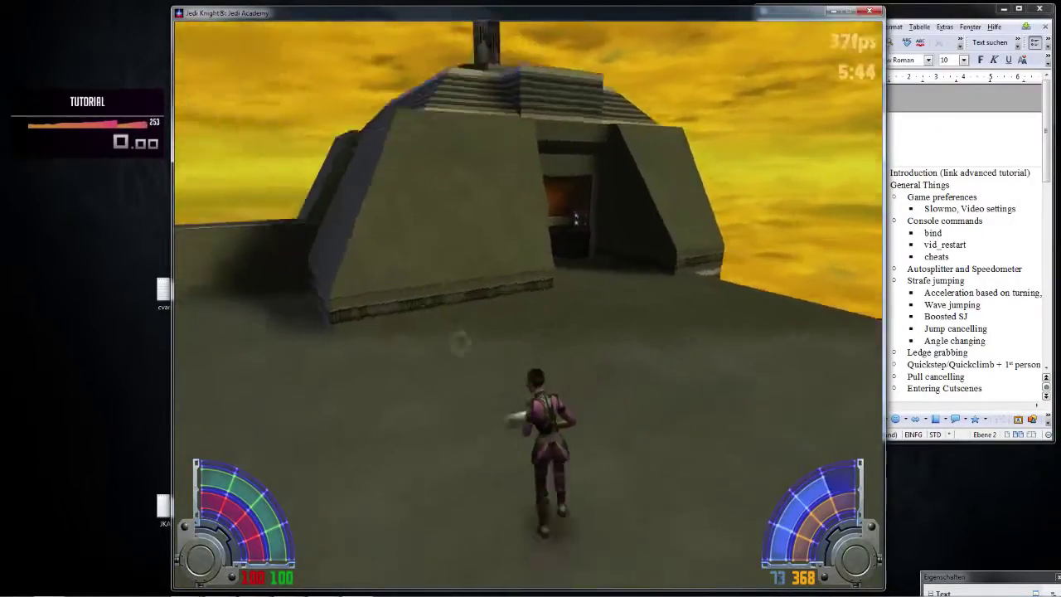
key("space")
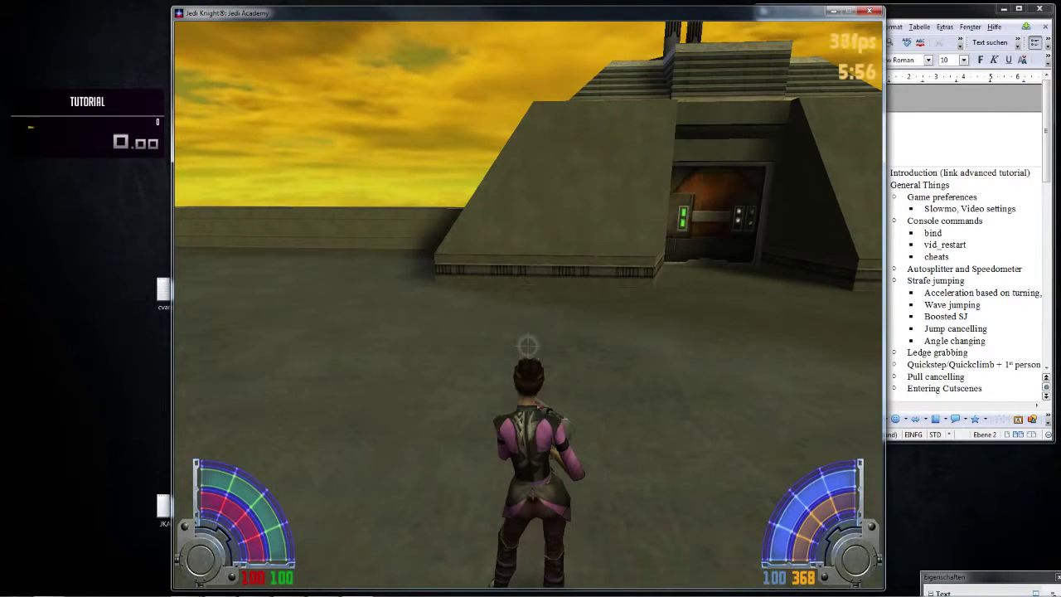
key("alt+Tab")
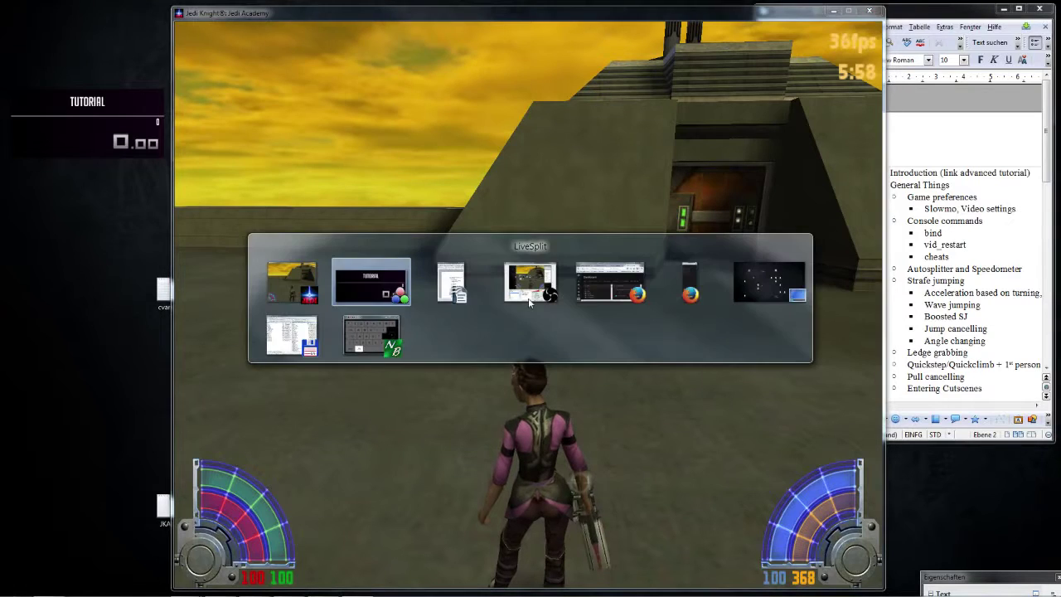
left_click(528, 302)
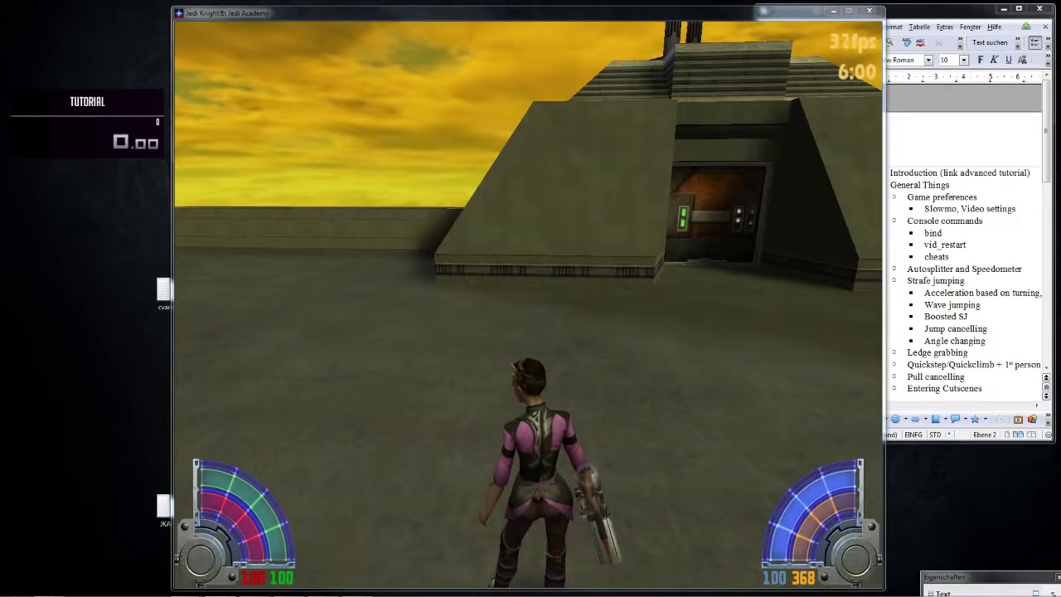